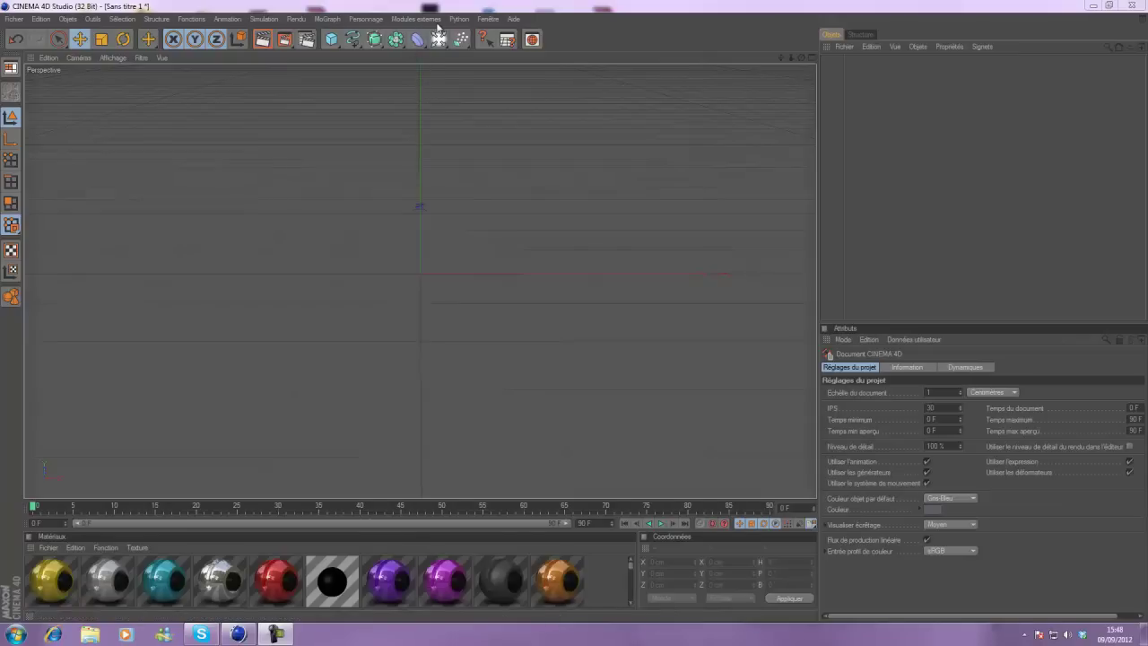
Step: Add a floor (Sol) object to the empty scene and raise it slightly above the origin
left_click(453, 19)
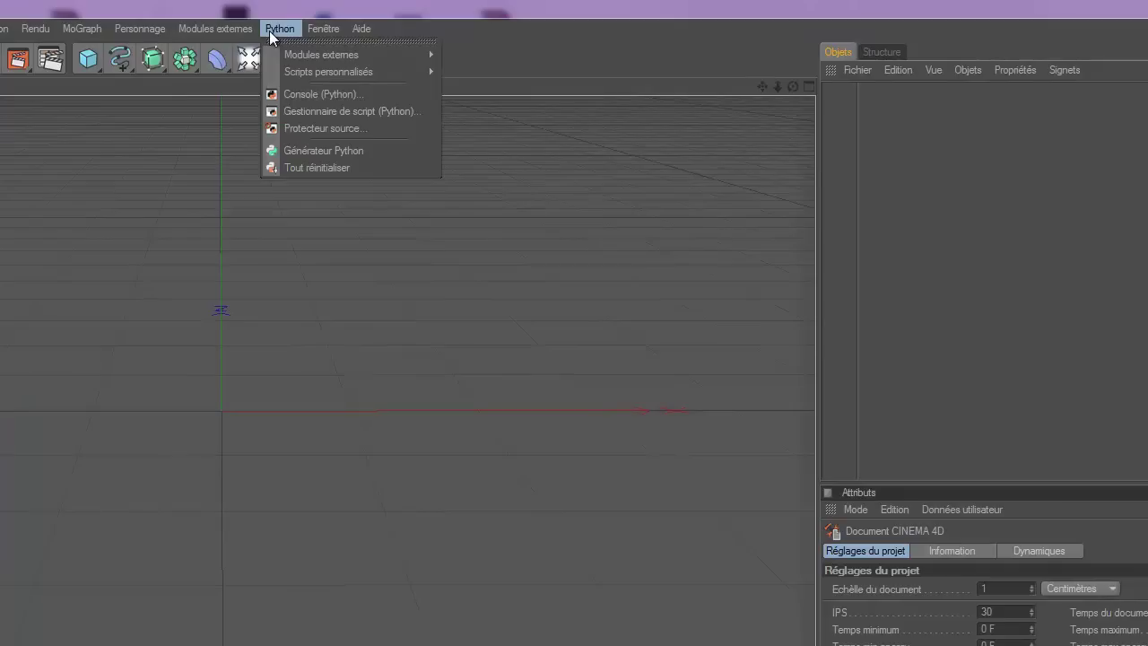
left_click(484, 49)
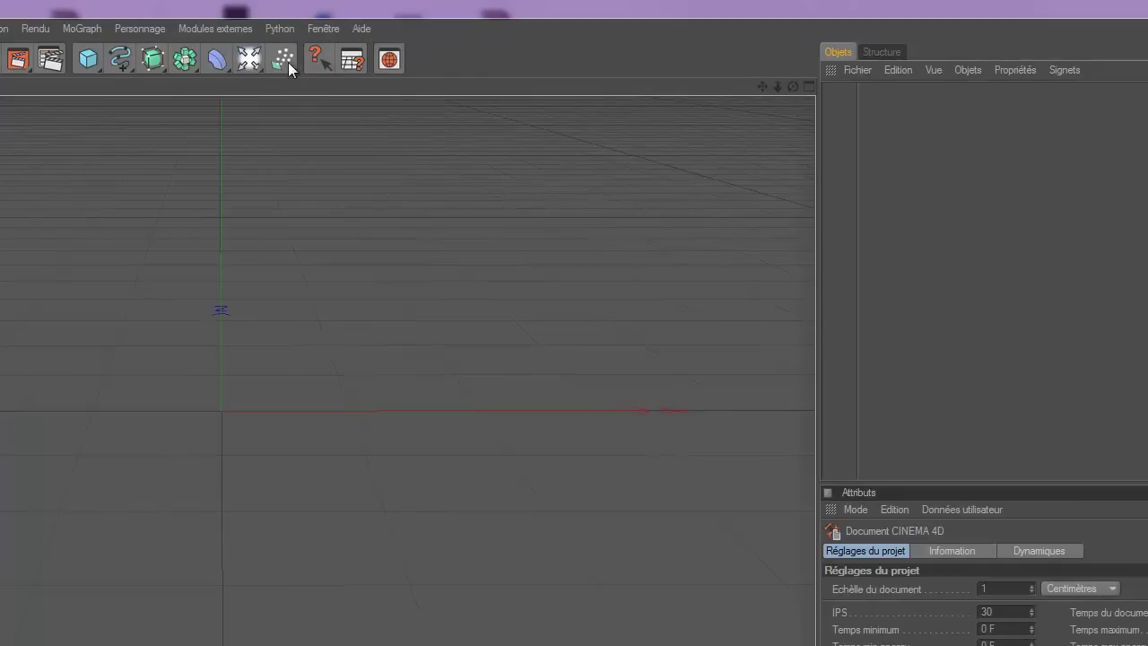
left_click(253, 66)
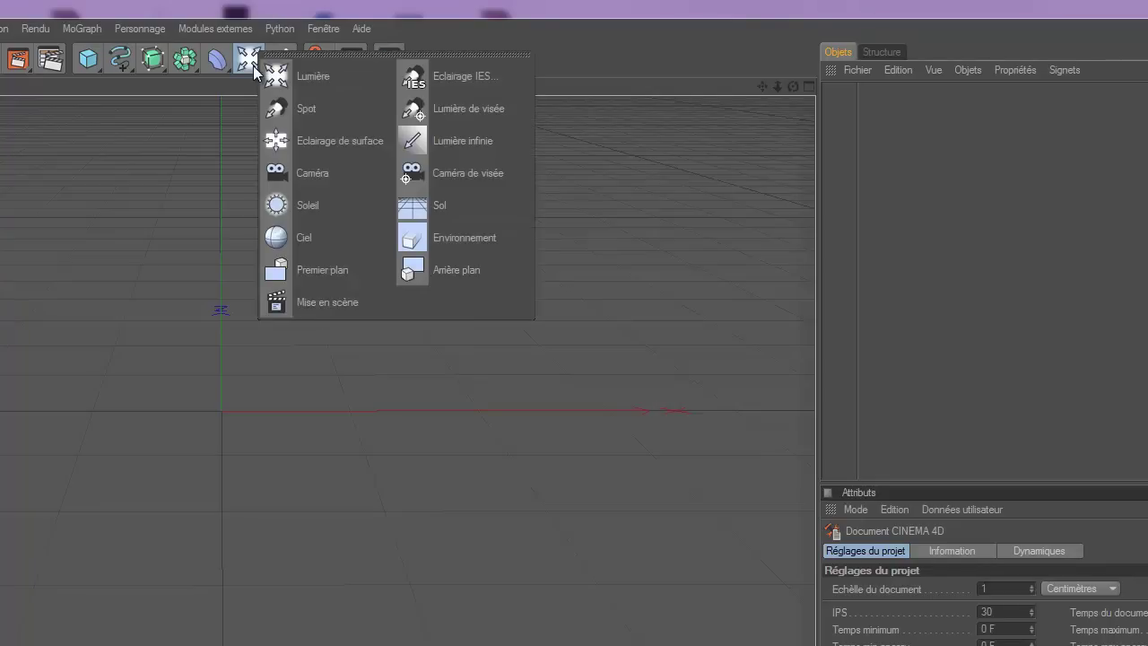
left_click(485, 205)
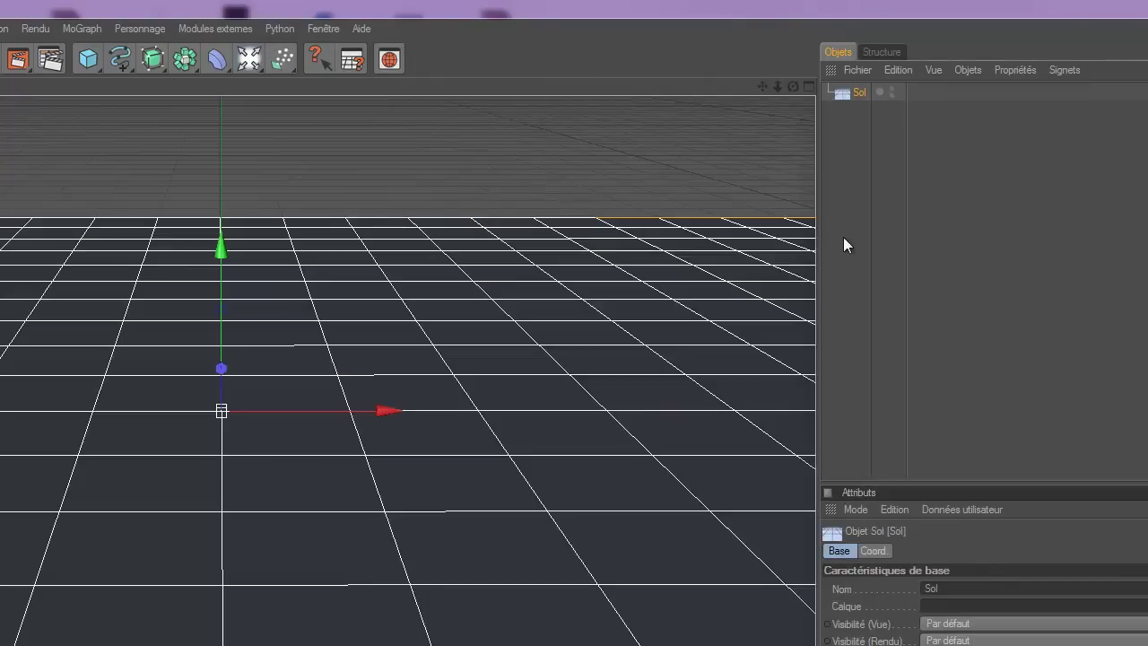
left_click_drag(222, 363, 452, 467)
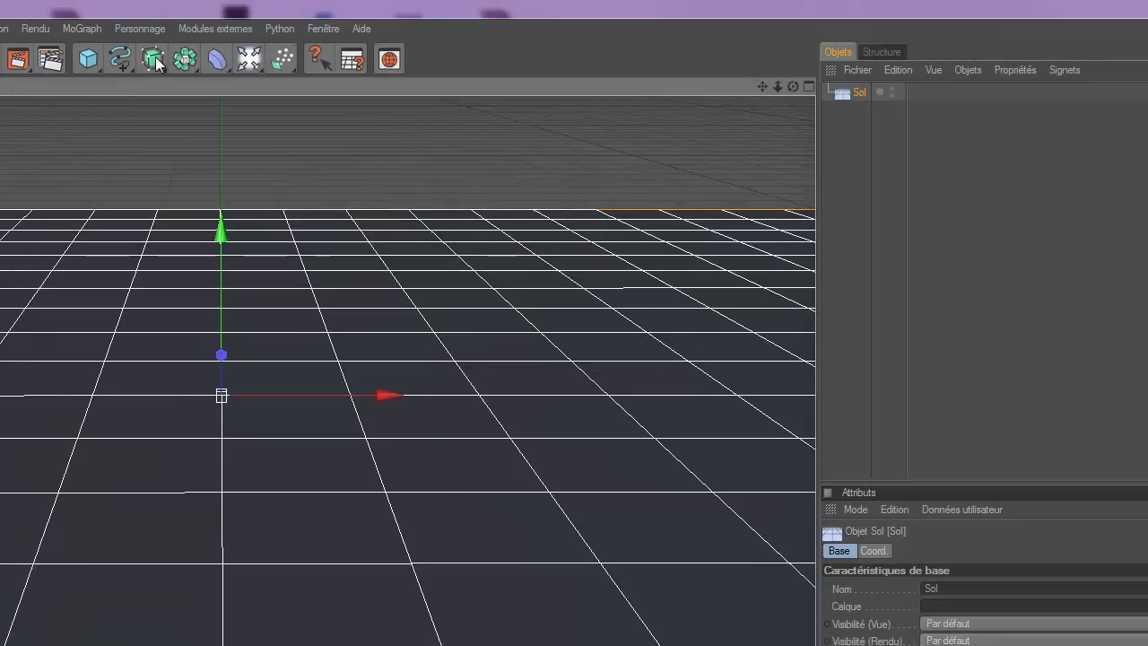
Step: Add a cube primitive and raise it to about 11 cm on the Y axis
left_click_drag(83, 65, 148, 76)
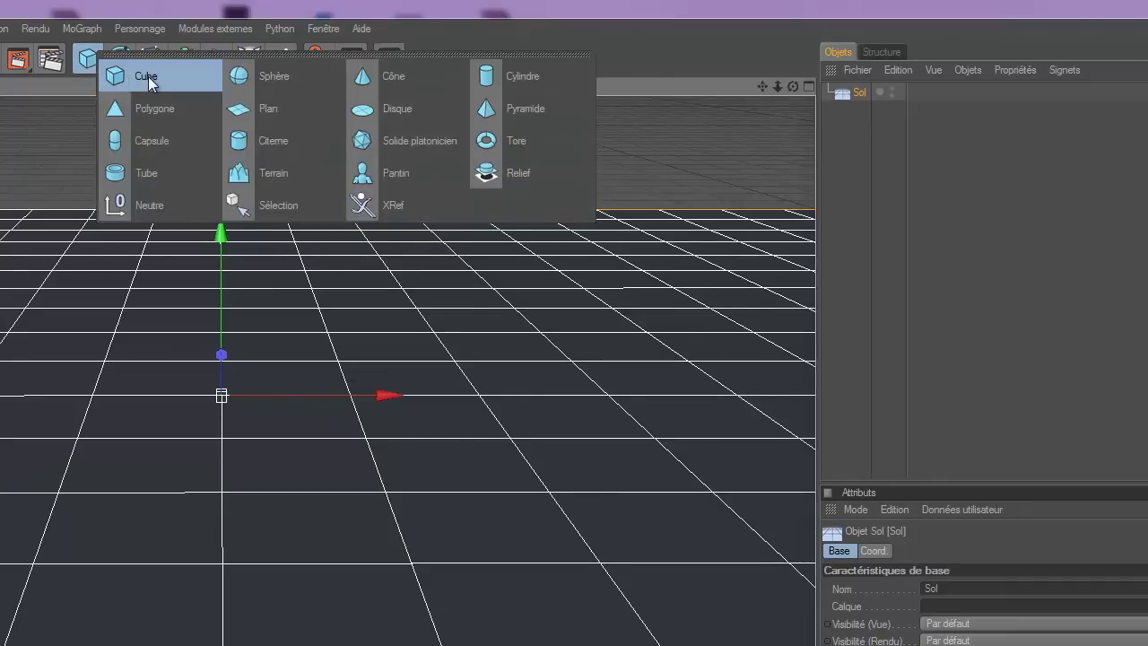
left_click_drag(148, 76, 148, 77)
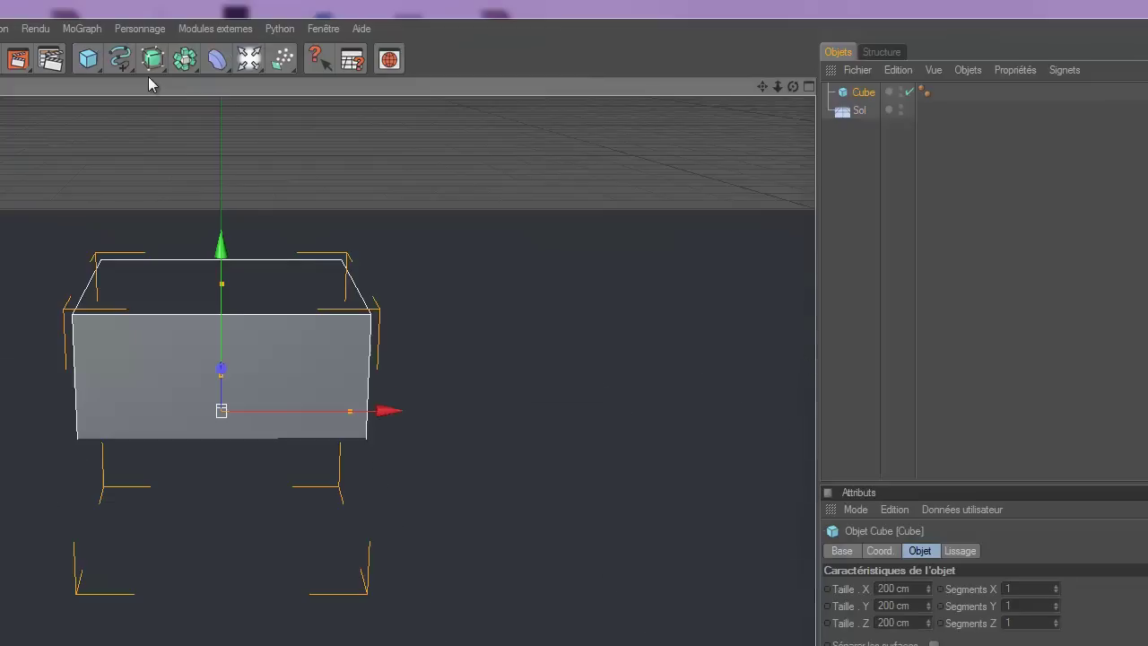
left_click_drag(235, 249, 453, 474)
scroll(555, 247, "down", 4)
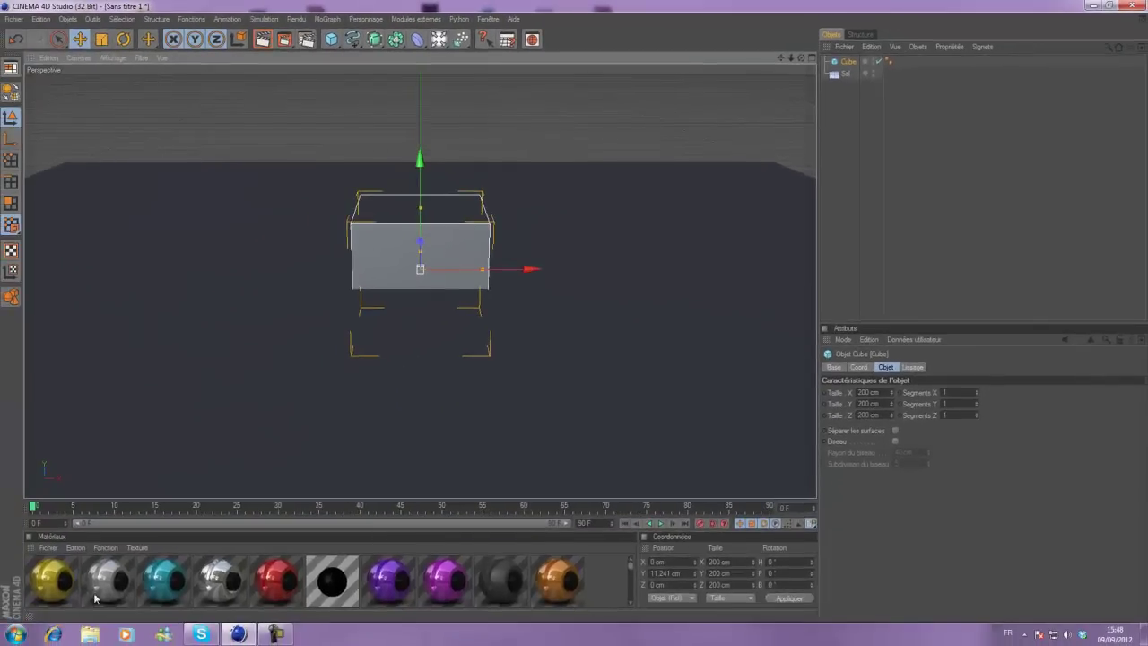
Step: Find the Black material in the material library and apply it to the floor
scroll(457, 586, "down", 3)
scroll(457, 586, "down", 1)
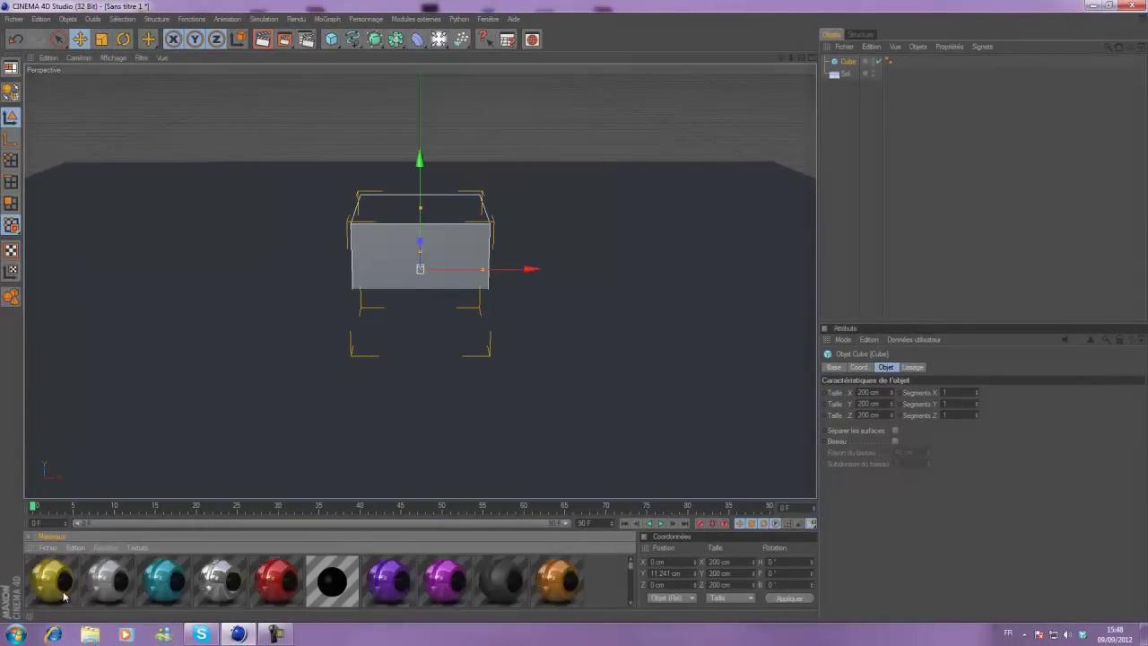
scroll(283, 578, "down", 1)
scroll(284, 579, "down", 4)
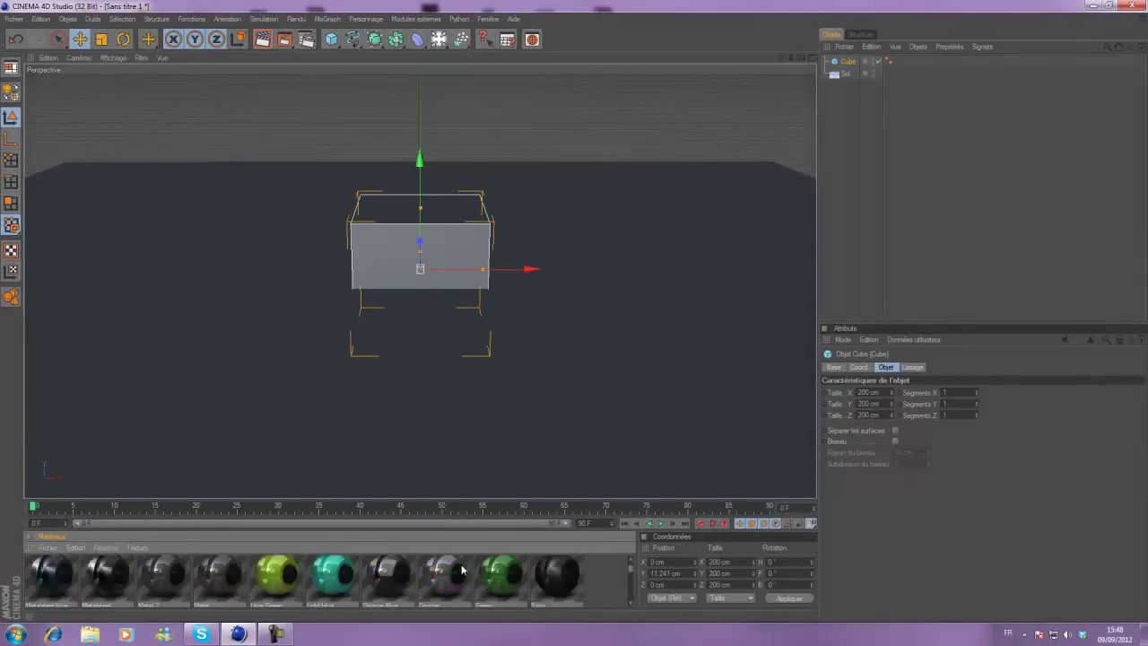
scroll(395, 581, "down", 1)
scroll(393, 586, "up", 1)
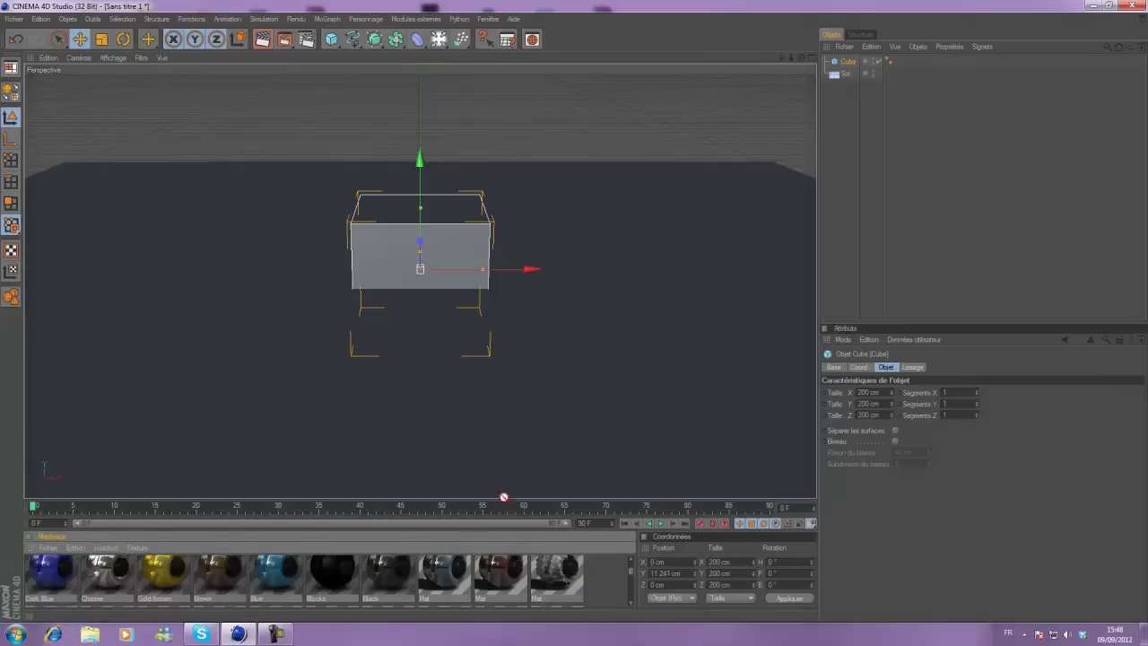
left_click_drag(577, 346, 577, 346)
scroll(172, 495, "up", 3)
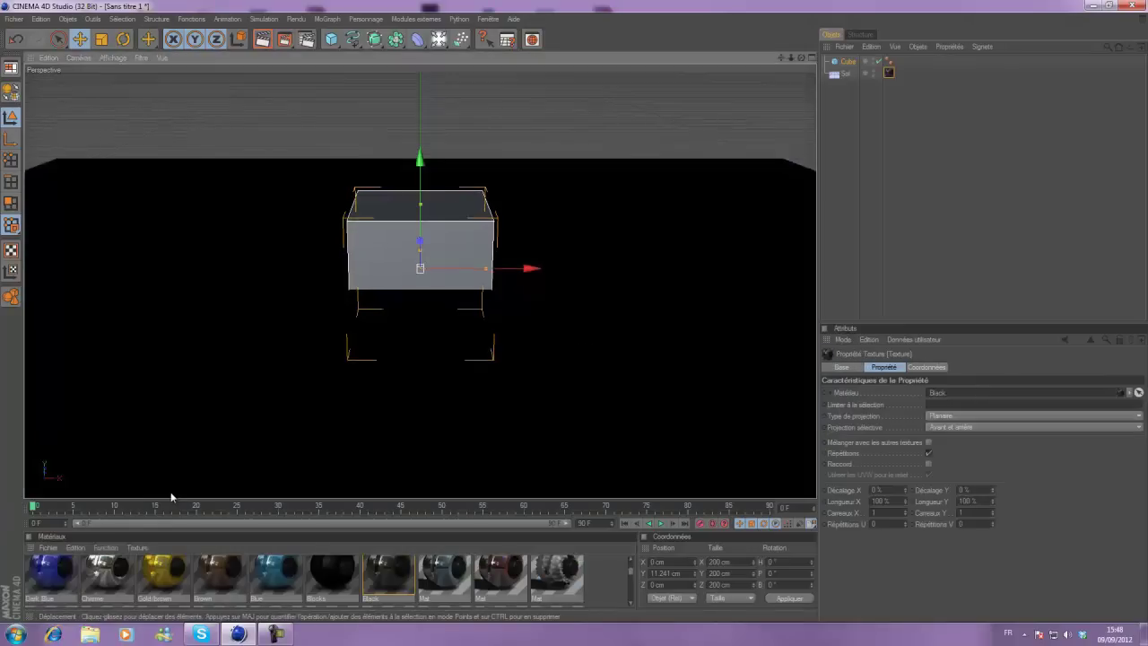
Step: Apply the Red material to the cube and deselect everything
scroll(224, 583, "down", 3)
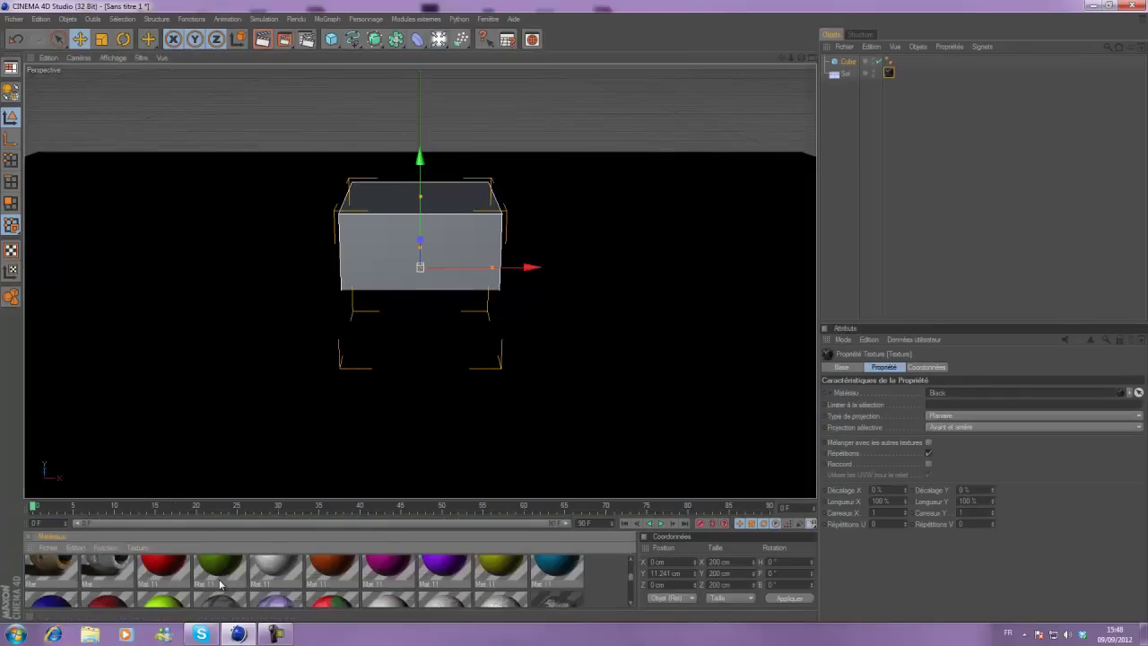
scroll(220, 585, "down", 3)
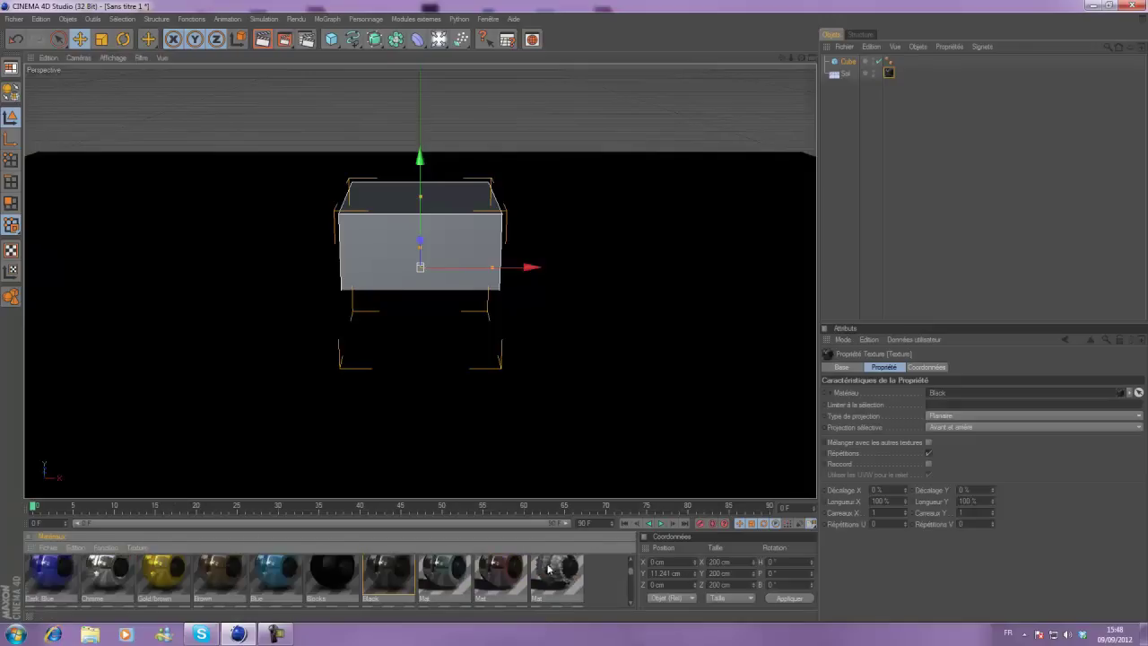
scroll(509, 570, "down", 3)
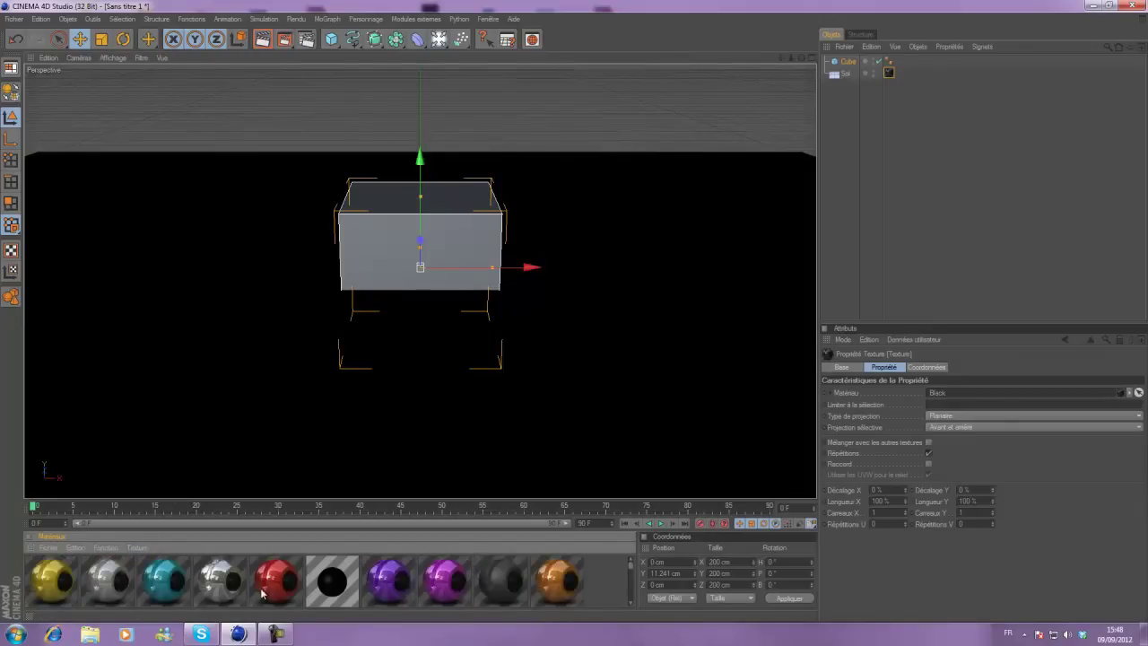
left_click_drag(277, 581, 379, 249)
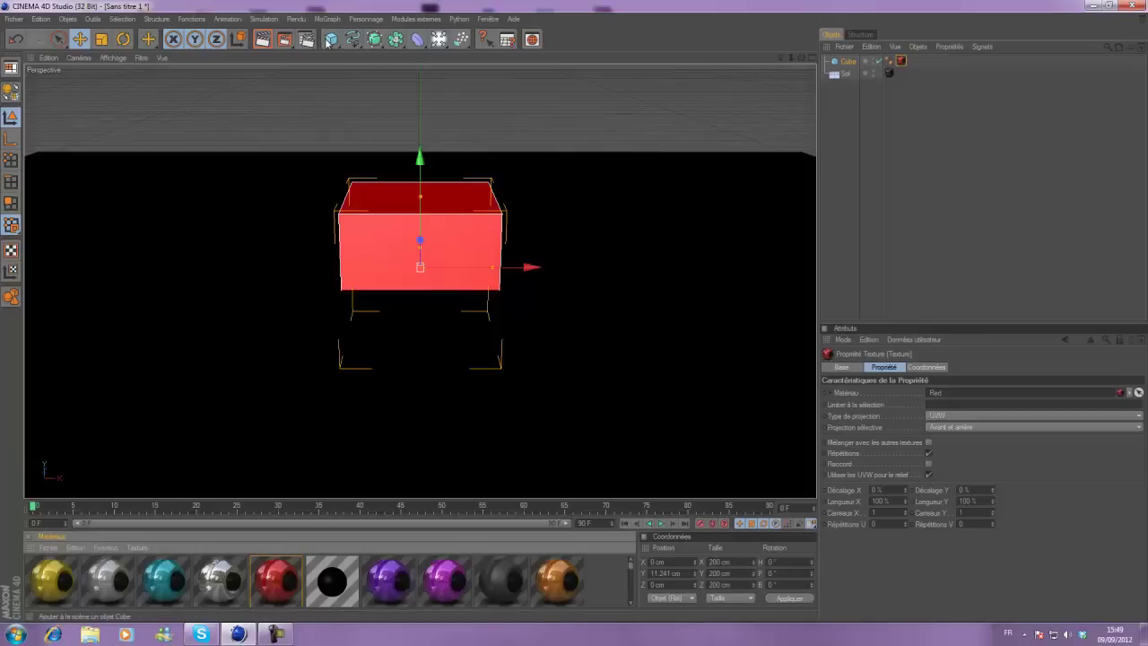
left_click(533, 114)
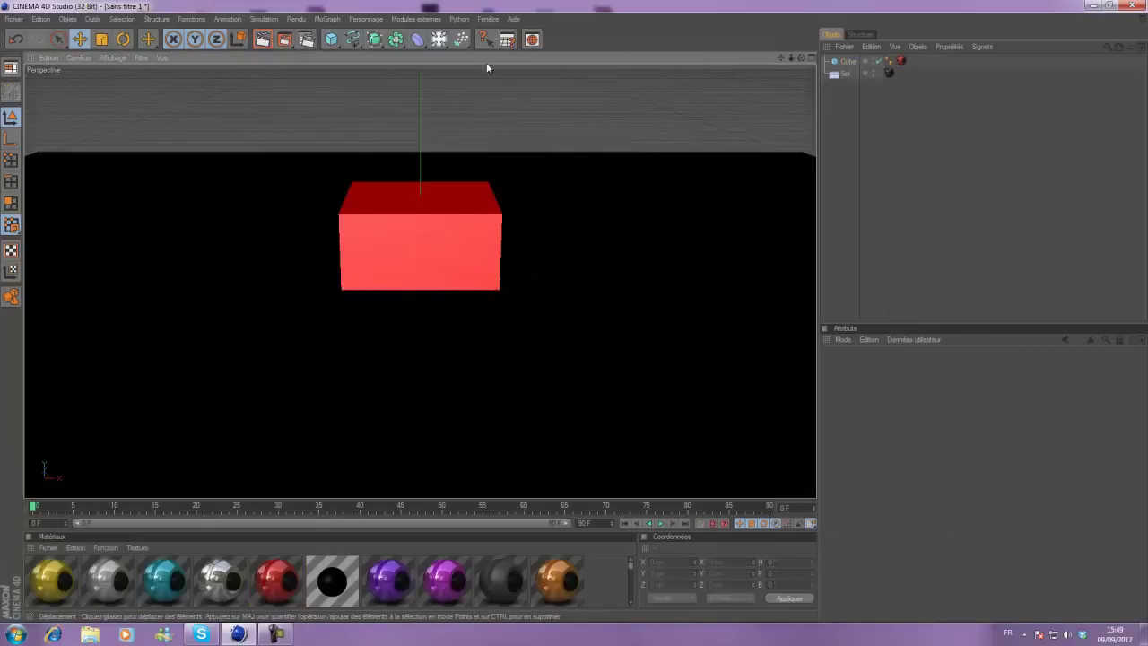
Step: Add a MagicSnow object from the Python plugins and raise it above the cube to about 241 cm in Y
left_click(463, 20)
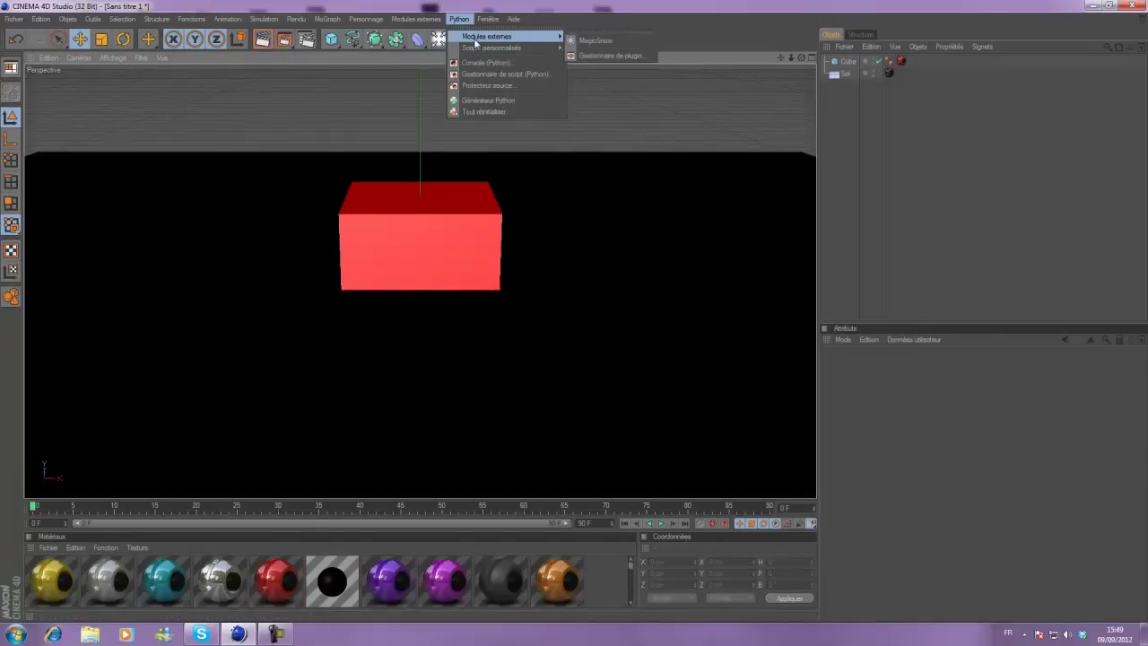
left_click(482, 40)
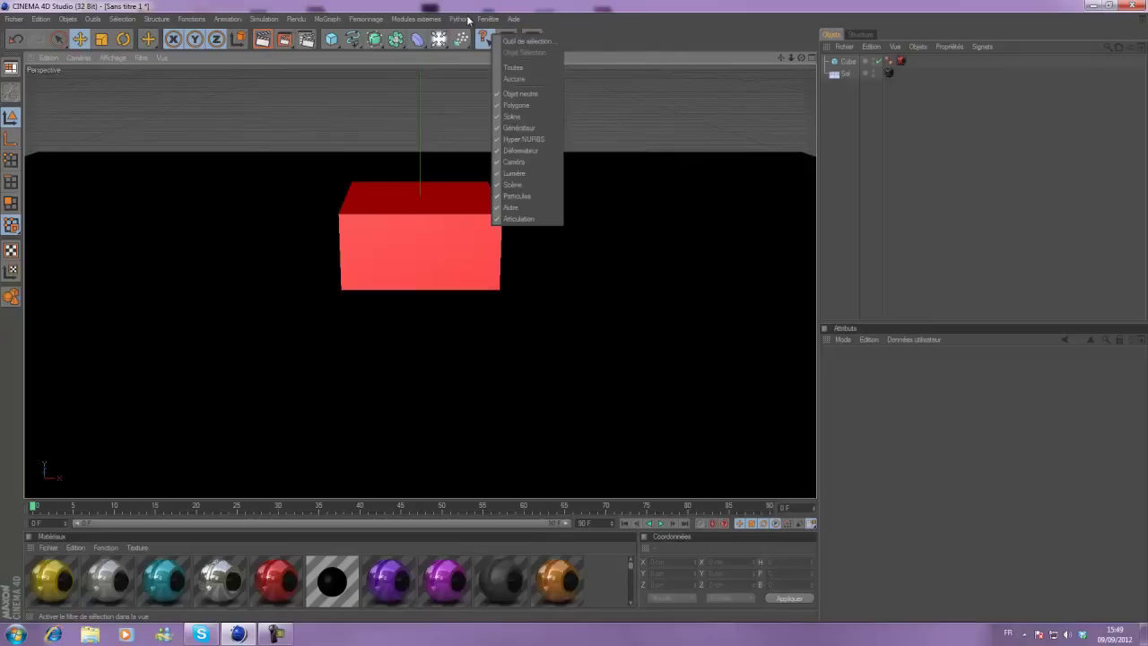
left_click(469, 19)
left_click(460, 18)
mouse_move(496, 38)
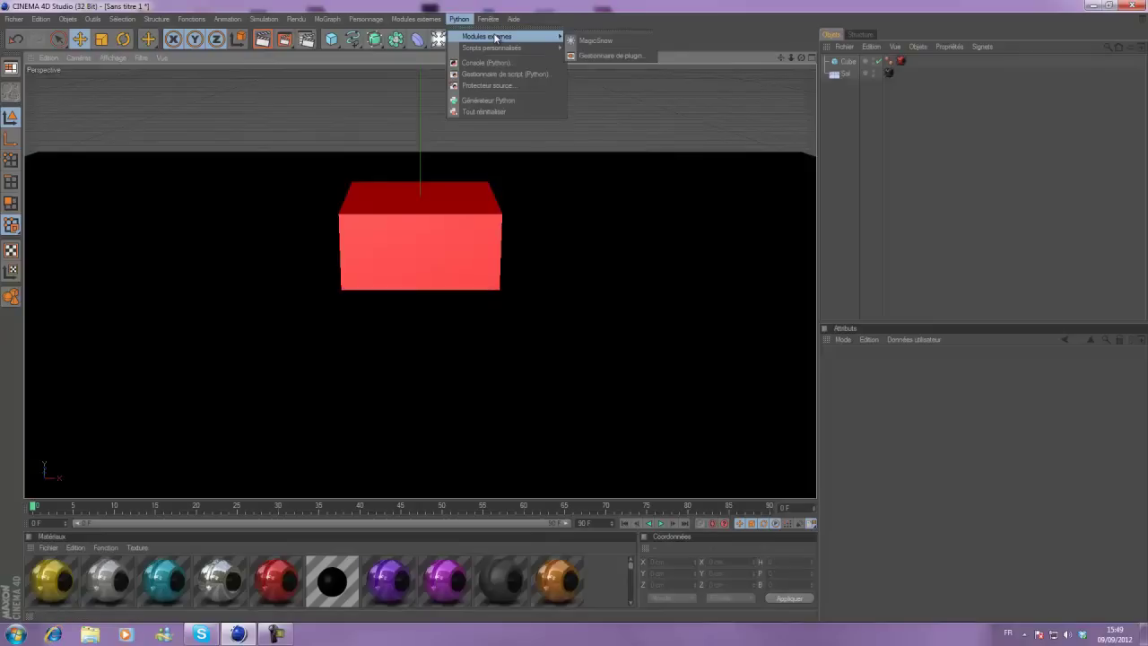
left_click(594, 40)
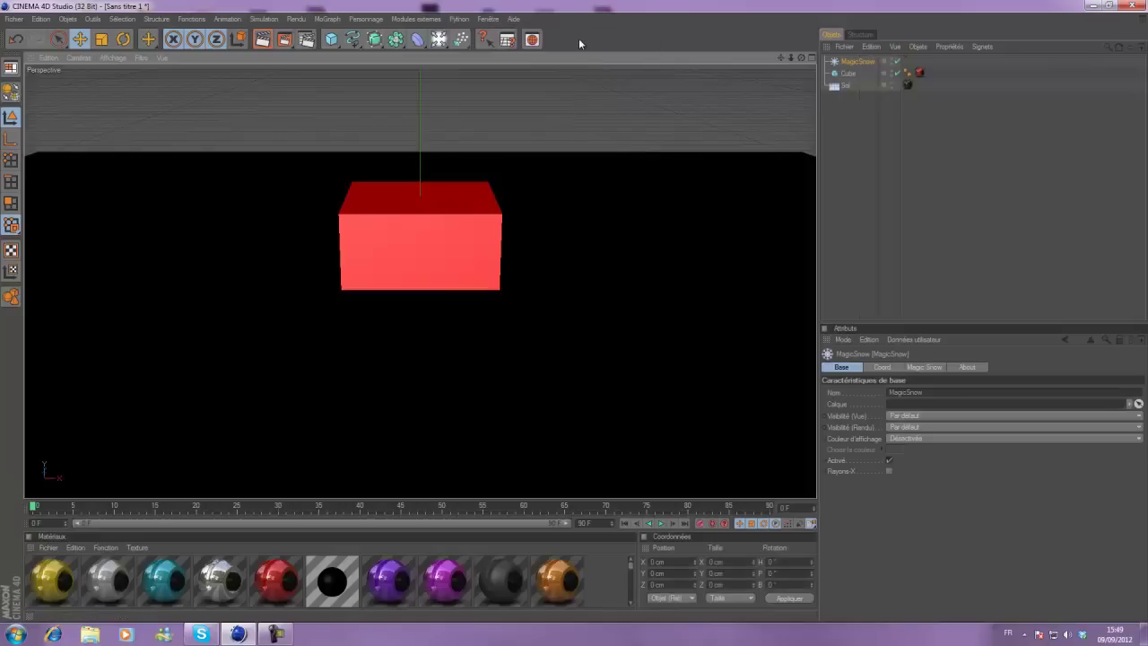
left_click_drag(420, 168, 420, 0)
mouse_move(420, 87)
left_mouse_down()
mouse_move(420, 287)
mouse_move(420, 94)
left_mouse_up()
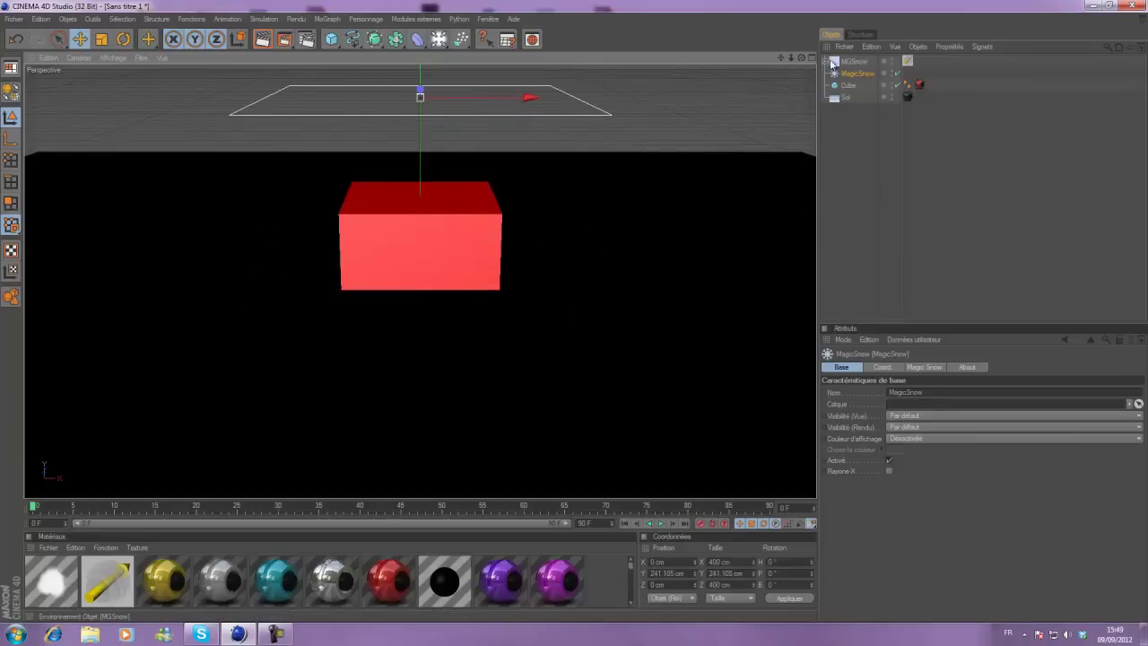
Step: Inspect the attributes of the MGSnow environment object and its Snowing 1 particle geometry
left_click(859, 62)
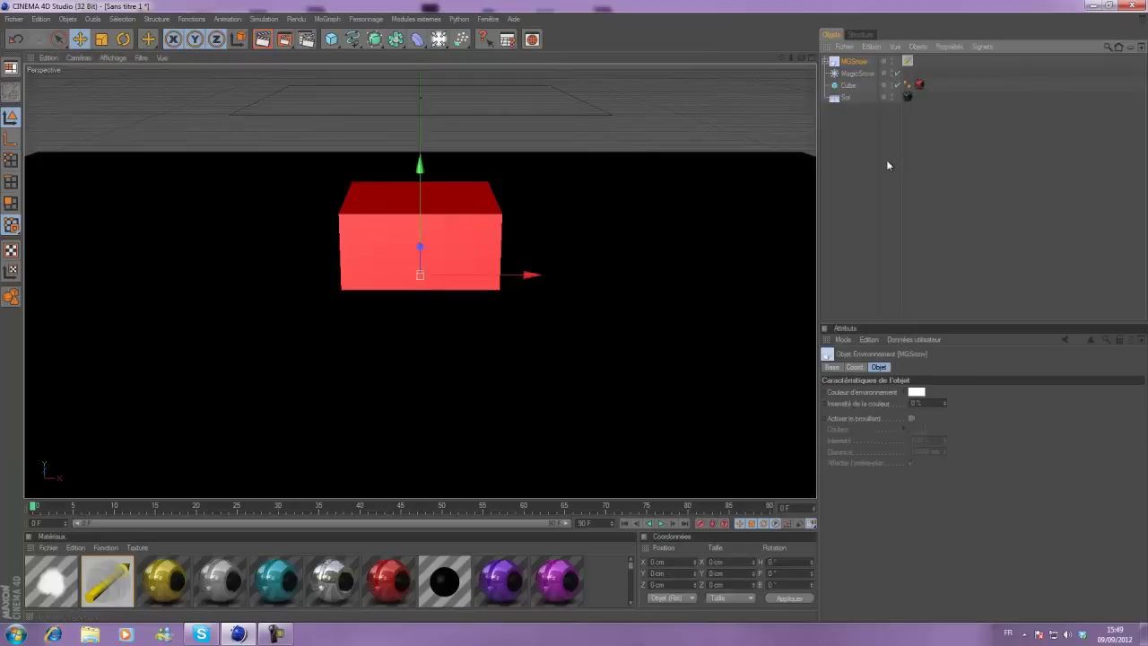
left_click(825, 61)
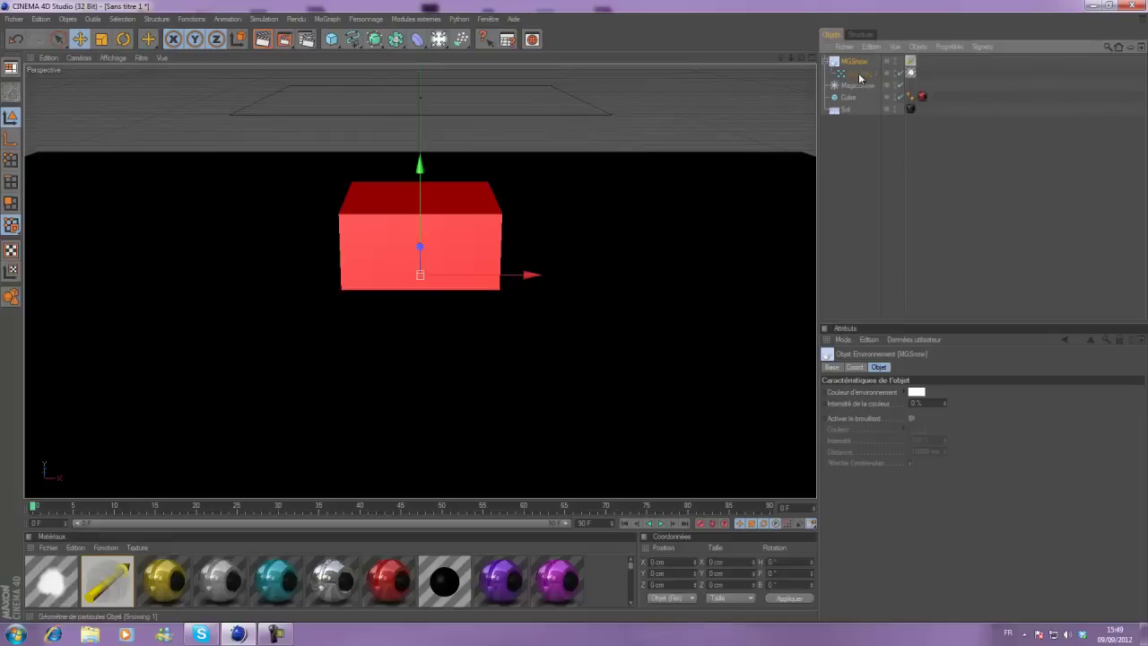
left_click(860, 75)
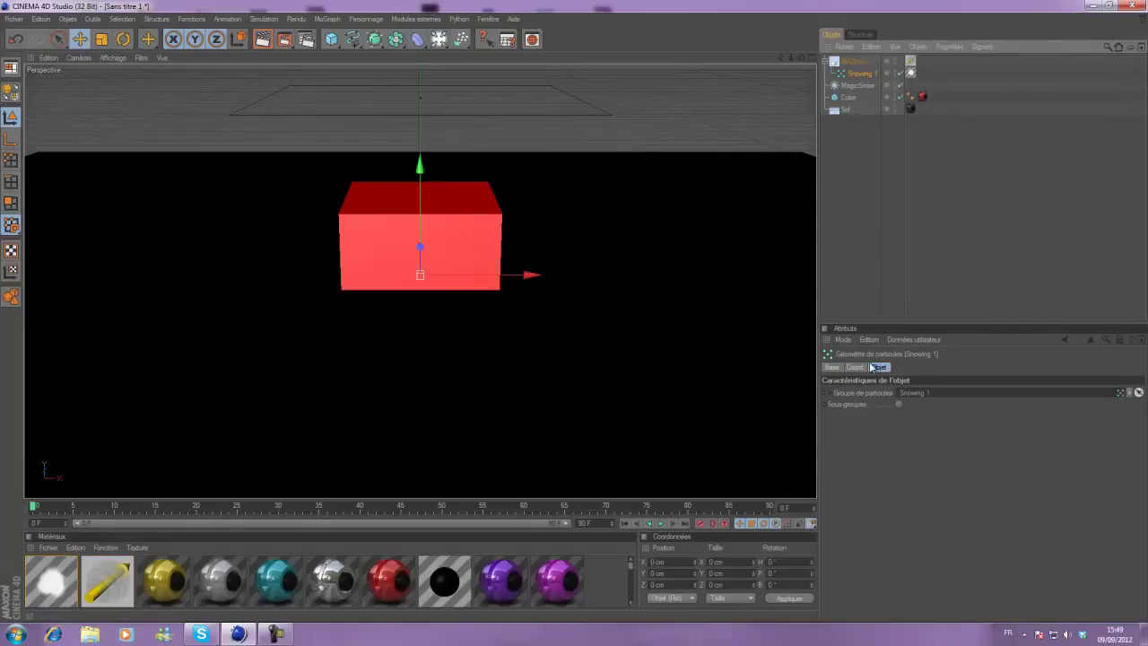
Step: Set the Quality of the MagicSnow object to 100 %
left_click(858, 85)
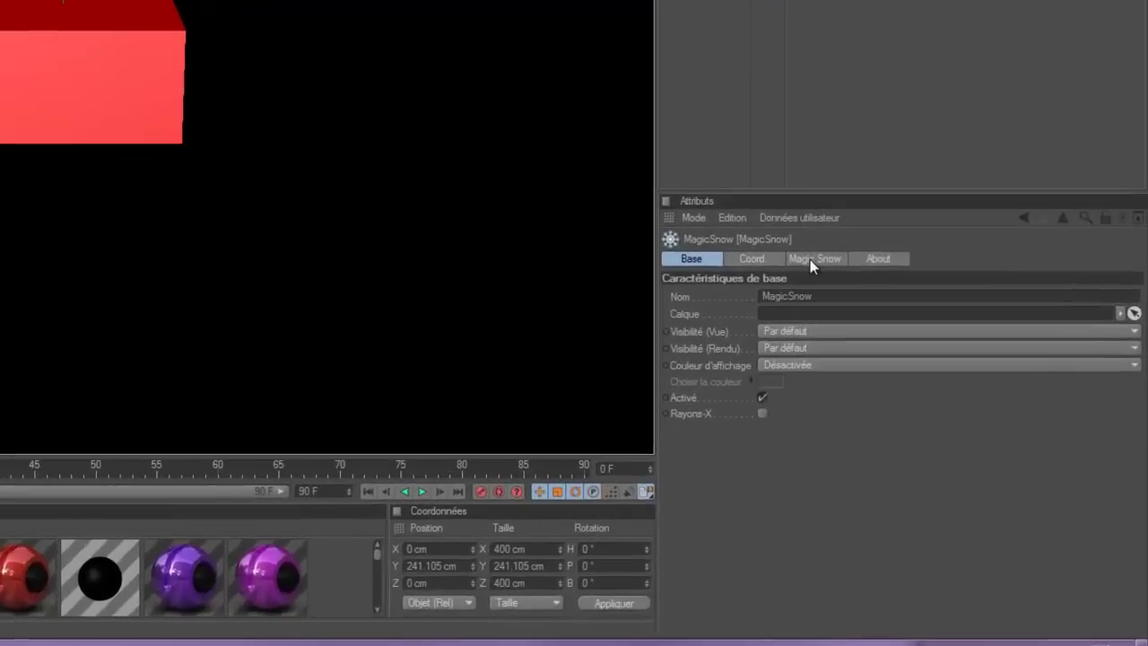
left_click(921, 366)
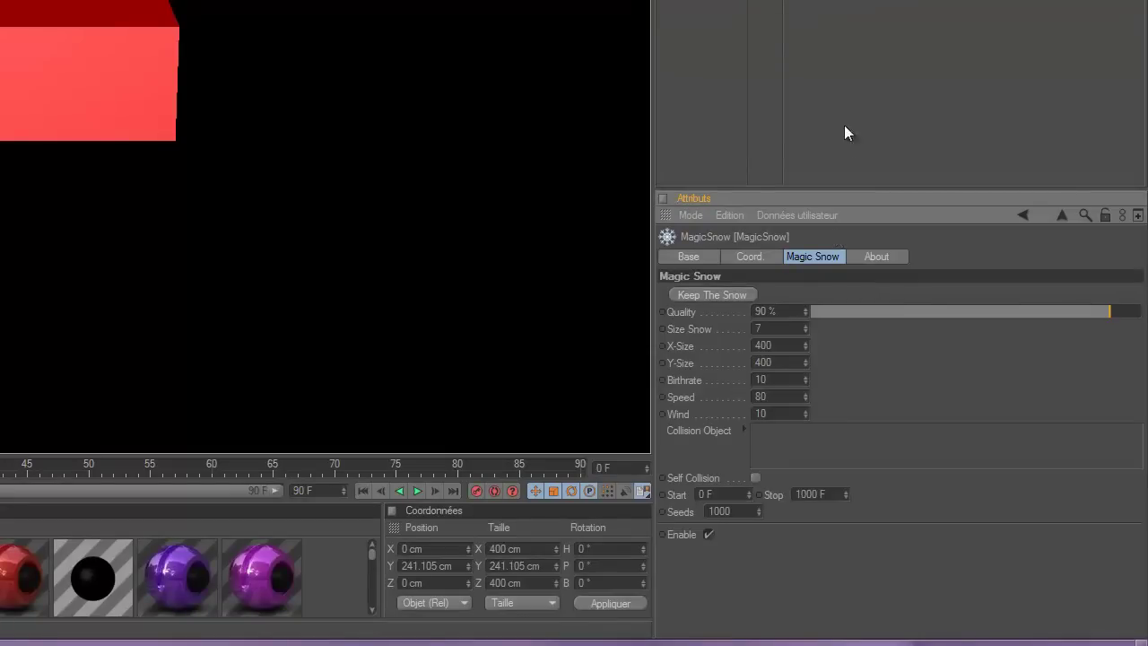
left_click_drag(889, 312, 1146, 331)
double_click(797, 329)
left_click_drag(779, 335, 748, 322)
Step: Enlarge the snow emitter by setting both its X-Size and Y-Size to 616
left_click(879, 342)
mouse_move(804, 341)
left_mouse_down()
mouse_move(805, 329)
mouse_move(814, 433)
mouse_move(793, 295)
mouse_move(812, 370)
mouse_move(805, 342)
left_mouse_up()
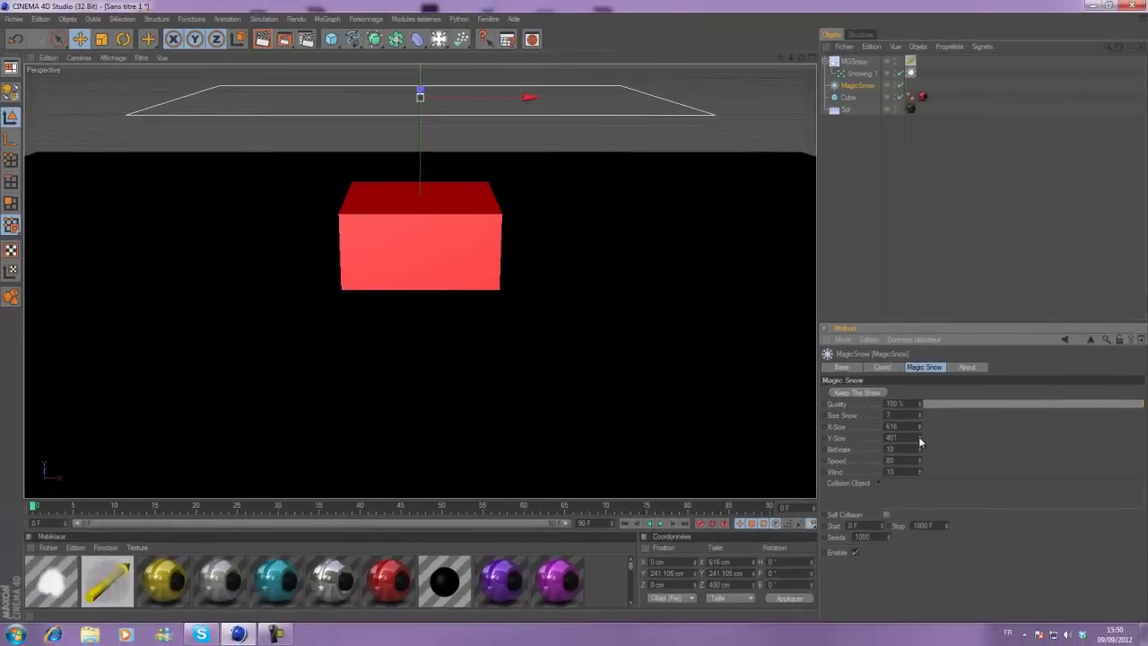
left_click_drag(804, 361, 805, 359)
left_click_drag(920, 436, 920, 439)
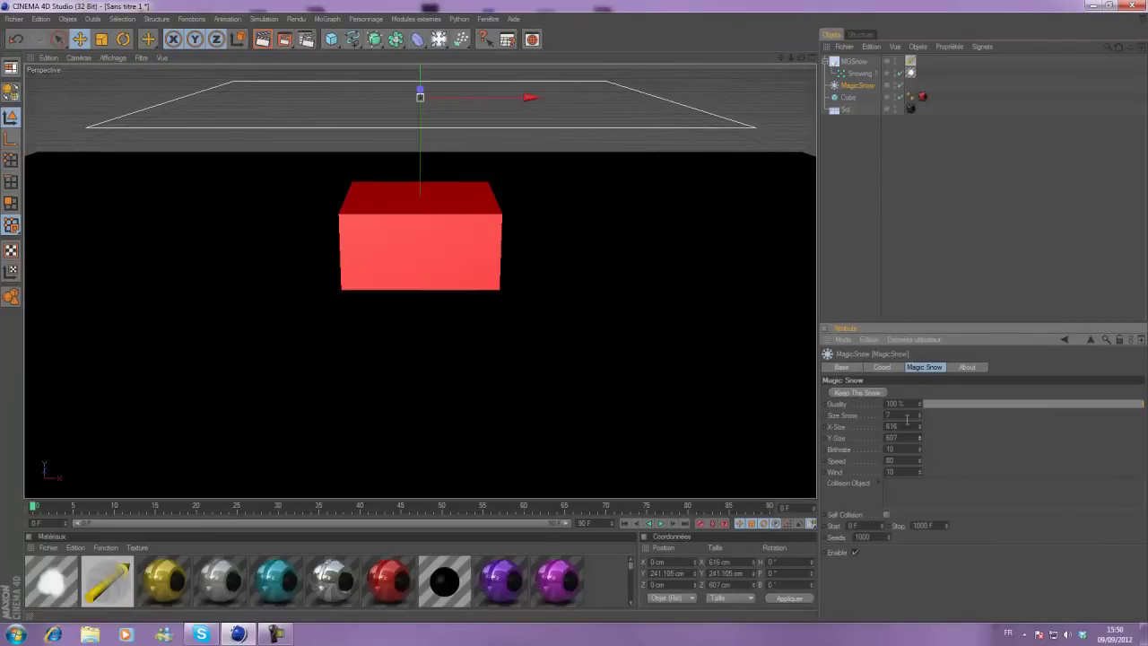
Step: Set the snow's Birthrate to 31 and its Wind to 29
mouse_move(921, 443)
left_mouse_down()
mouse_move(921, 463)
mouse_move(920, 449)
left_mouse_up()
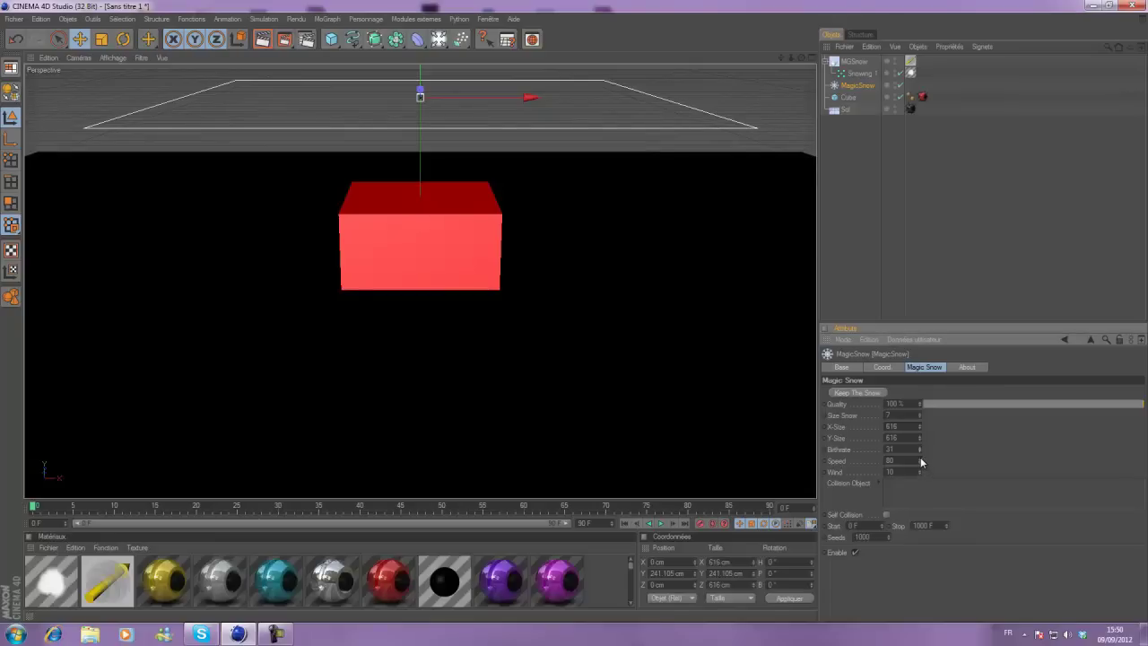
left_click(920, 460)
left_click(920, 463)
Step: Assign the cube as the snow's Collision Object and enable Self Collision
left_click(848, 100)
left_click_drag(848, 101, 924, 489)
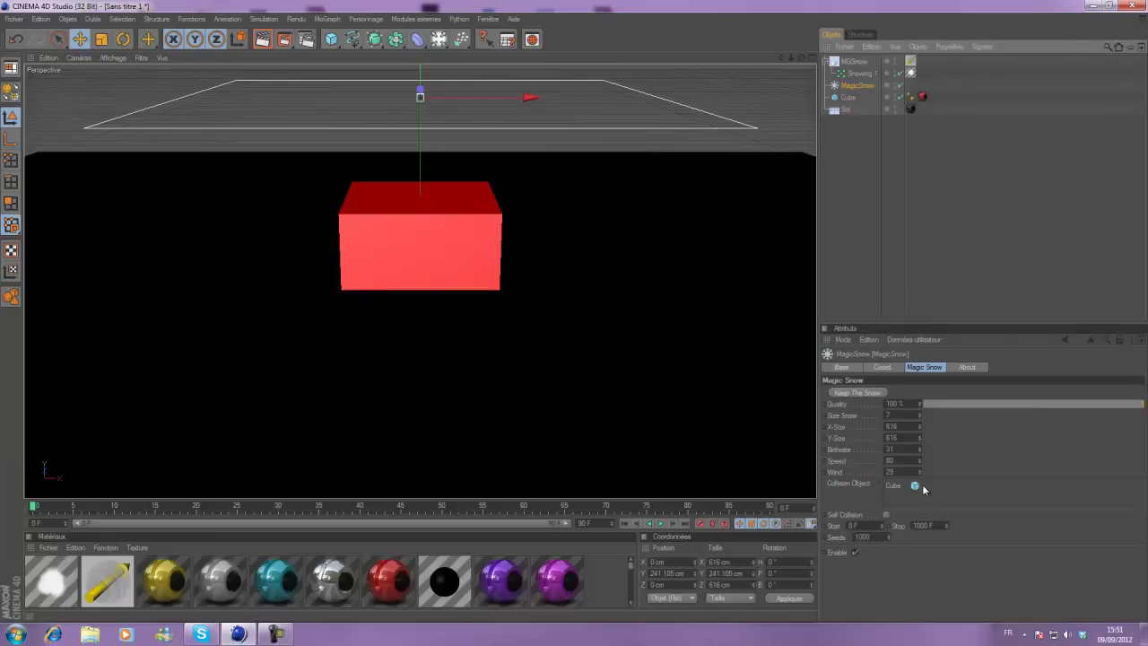
left_click(886, 516)
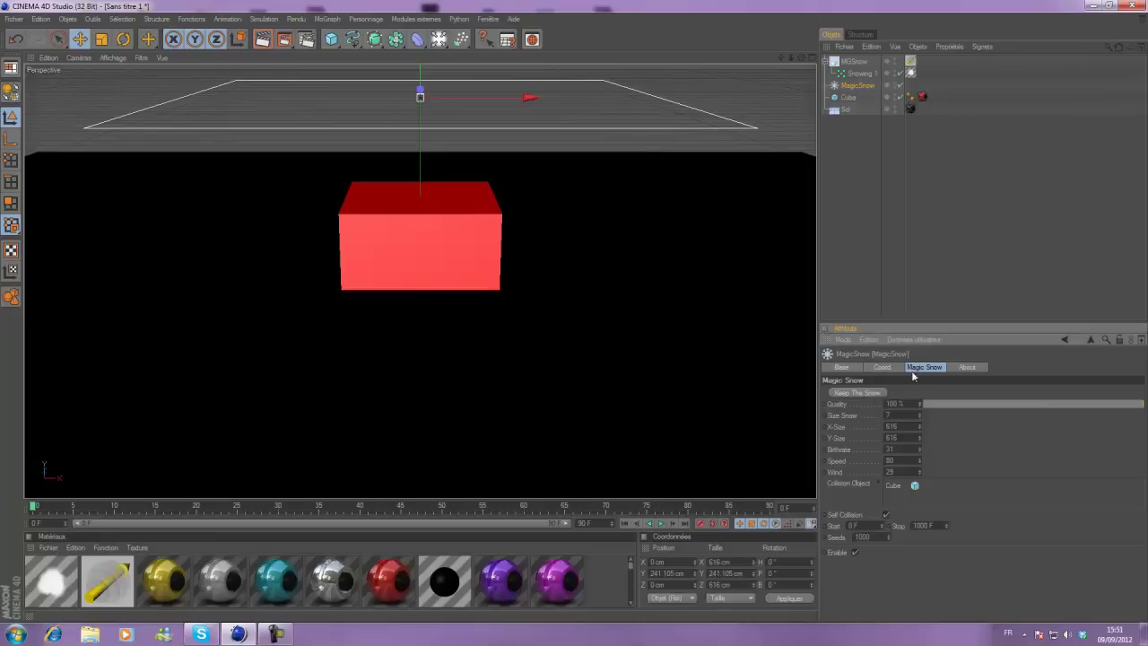
left_click(843, 368)
left_click(883, 367)
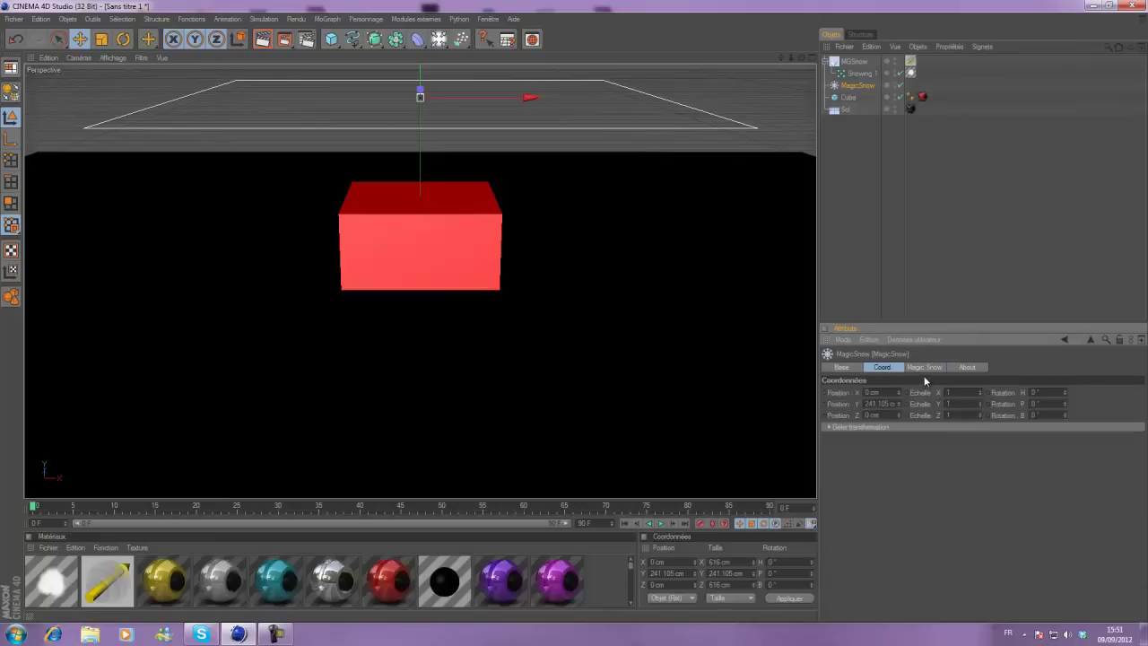
left_click(926, 367)
left_click(962, 367)
left_click(920, 367)
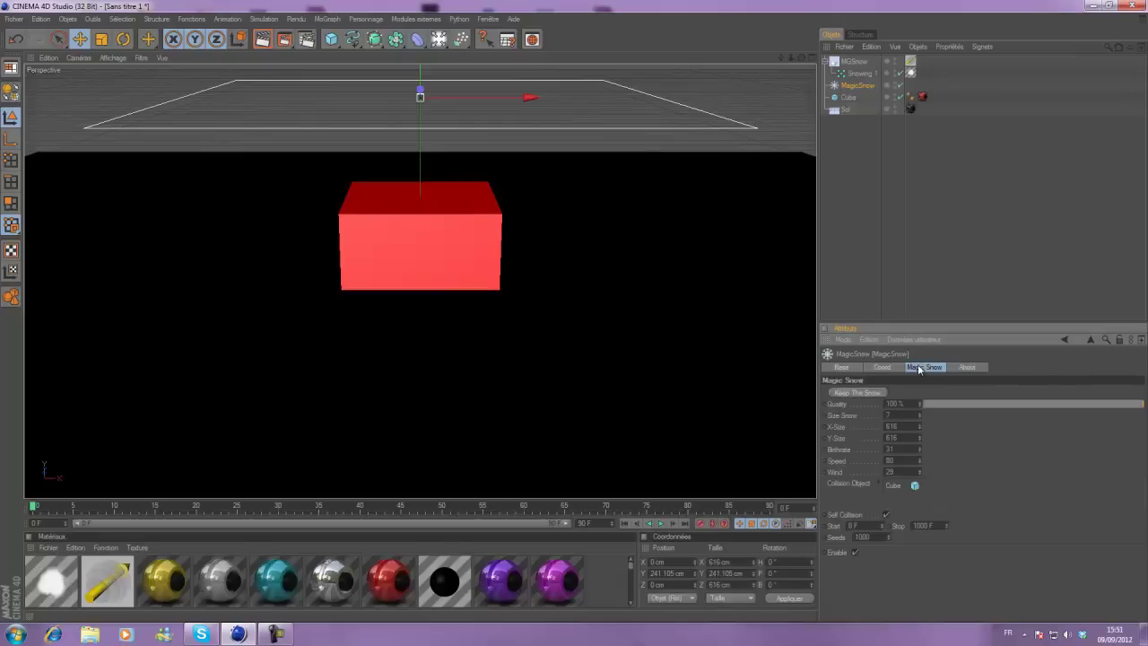
Step: Play the snowfall and extend the end of the animation to 150 F
left_click(660, 523)
double_click(583, 523)
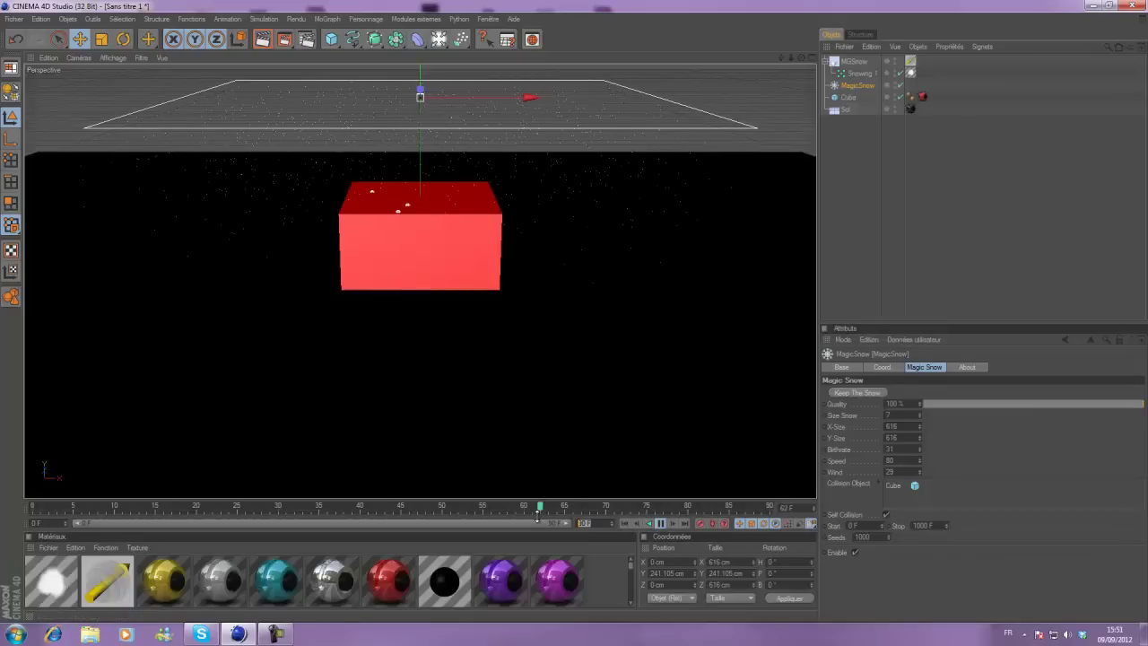
type("150")
left_click(874, 572)
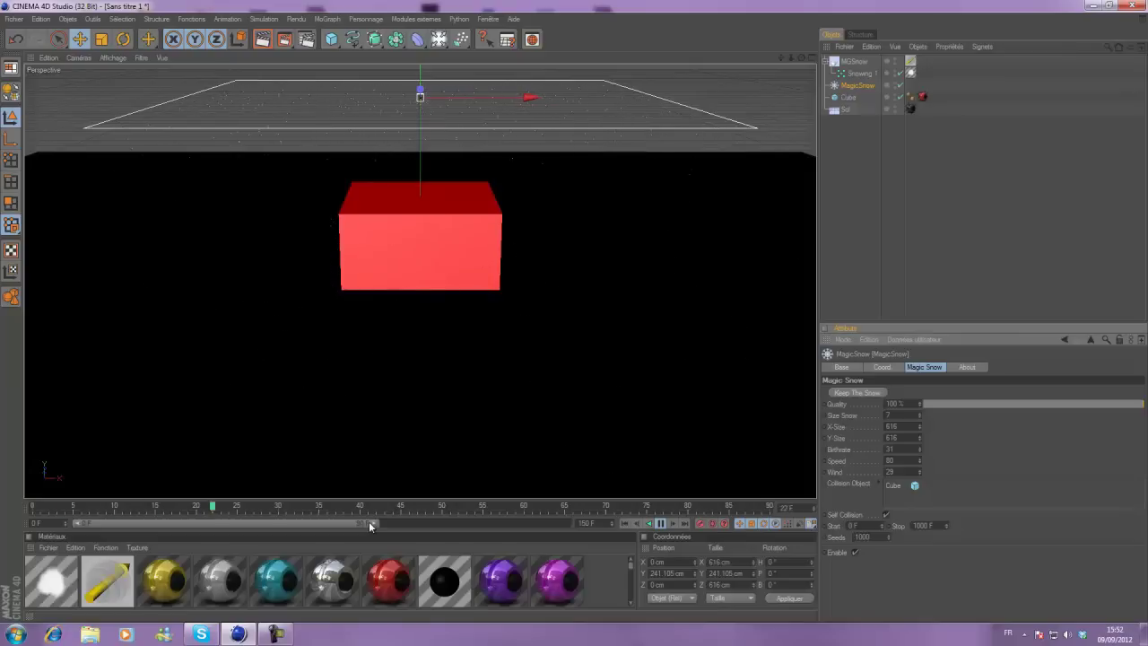
Step: Stop playback at frame 135 and render the snowfall in the active view
left_click(664, 526)
left_click(262, 39)
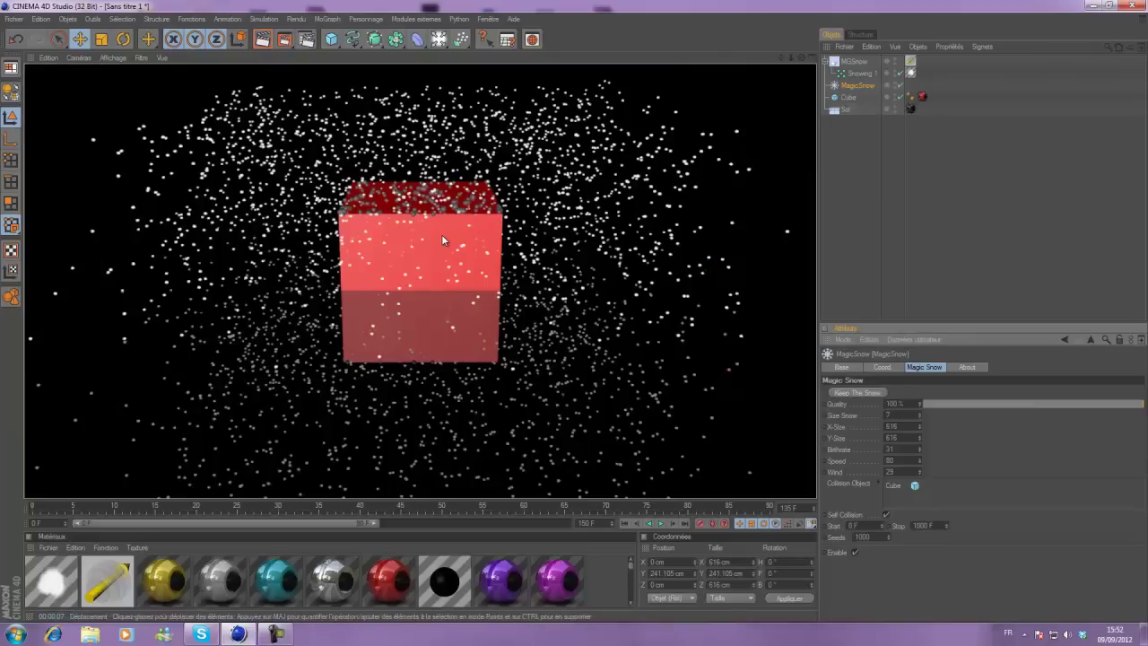
left_click(619, 306)
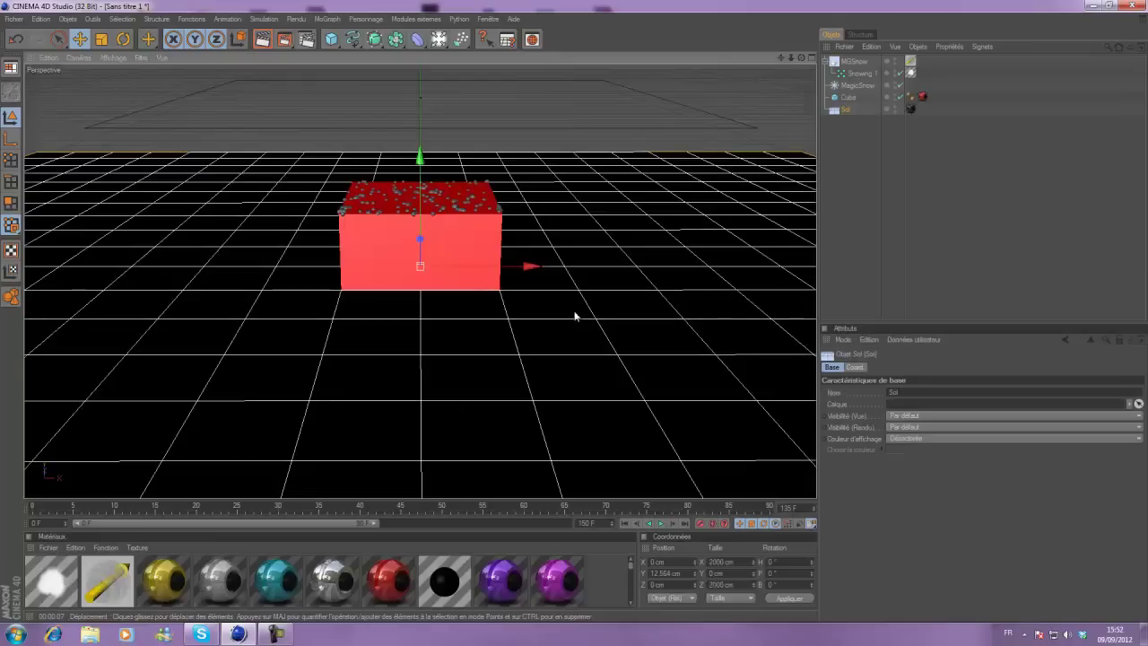
scroll(182, 590, "down", 1)
scroll(215, 585, "down", 1)
scroll(225, 581, "up", 1)
scroll(329, 567, "up", 1)
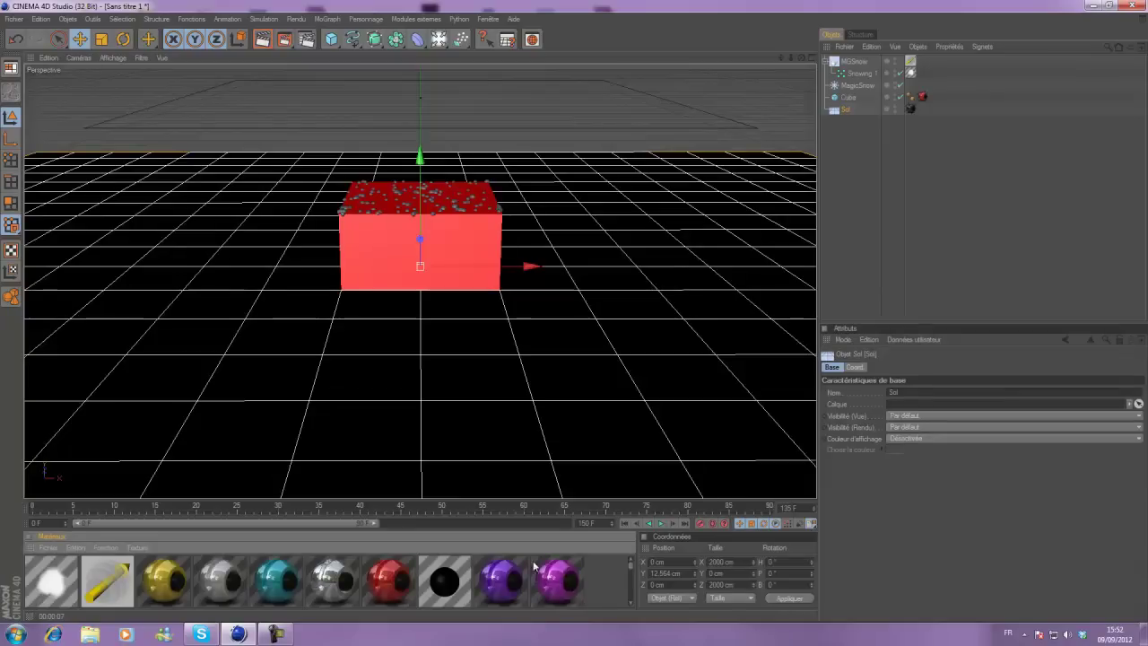
Step: Create a new material and set its color to pure white, RGB 255, 255, 255
double_click(611, 572)
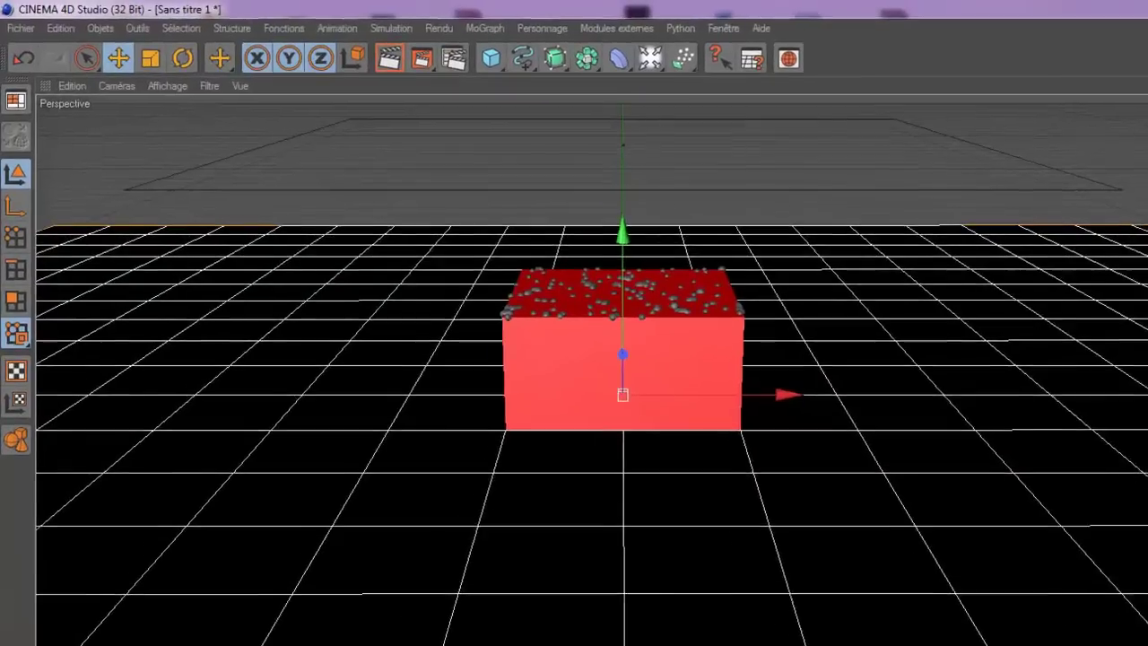
double_click(162, 639)
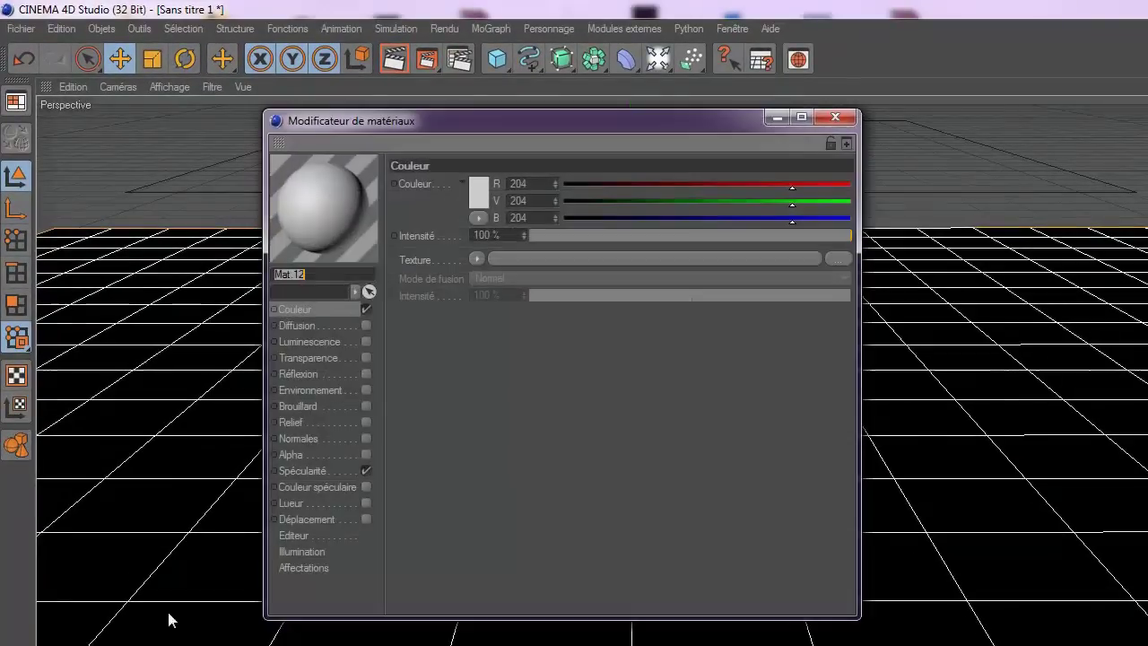
left_click(481, 187)
left_click_drag(478, 188, 386, 131)
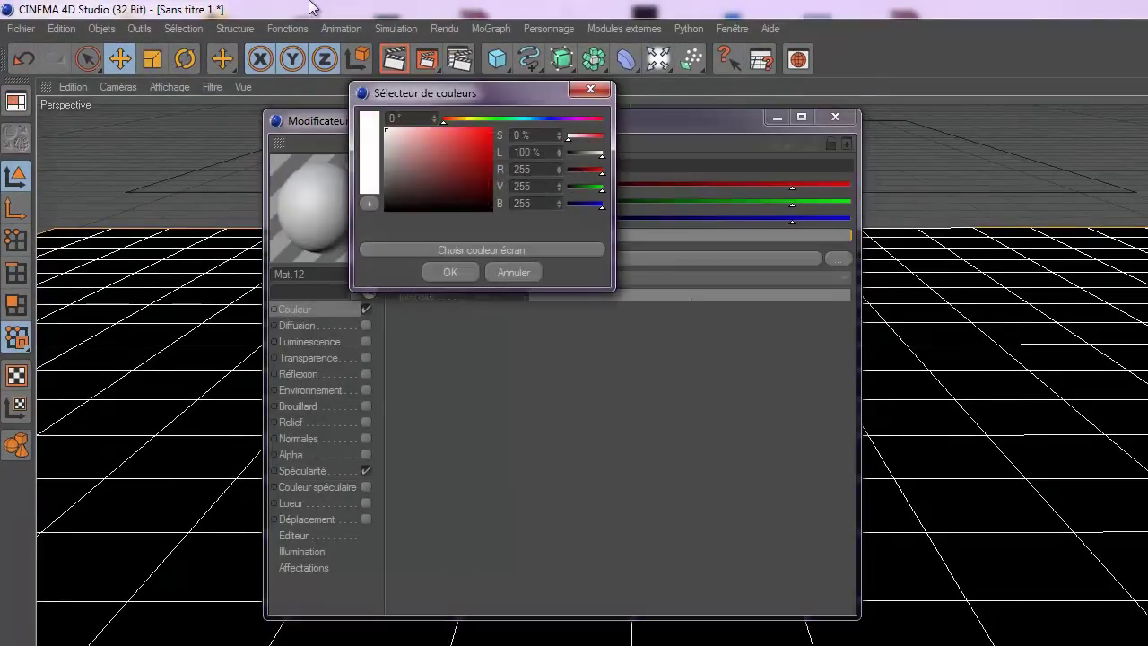
left_click(464, 266)
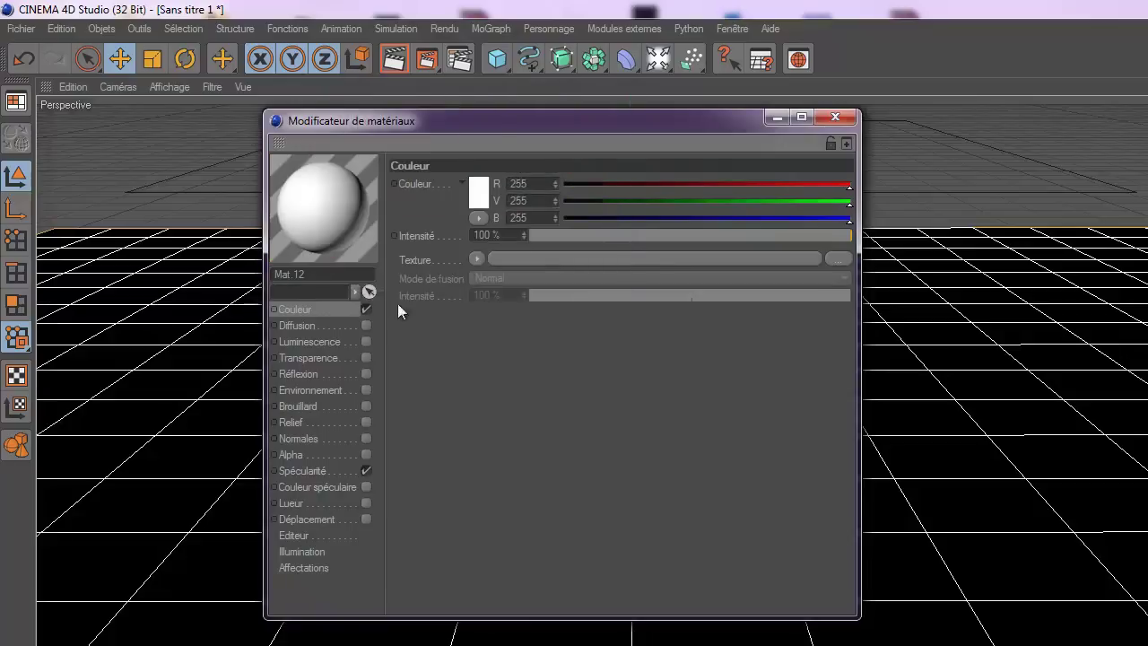
Step: Enable the white material's Luminescence at 80 % intensity and its Reflection at 14 %
left_click(365, 340)
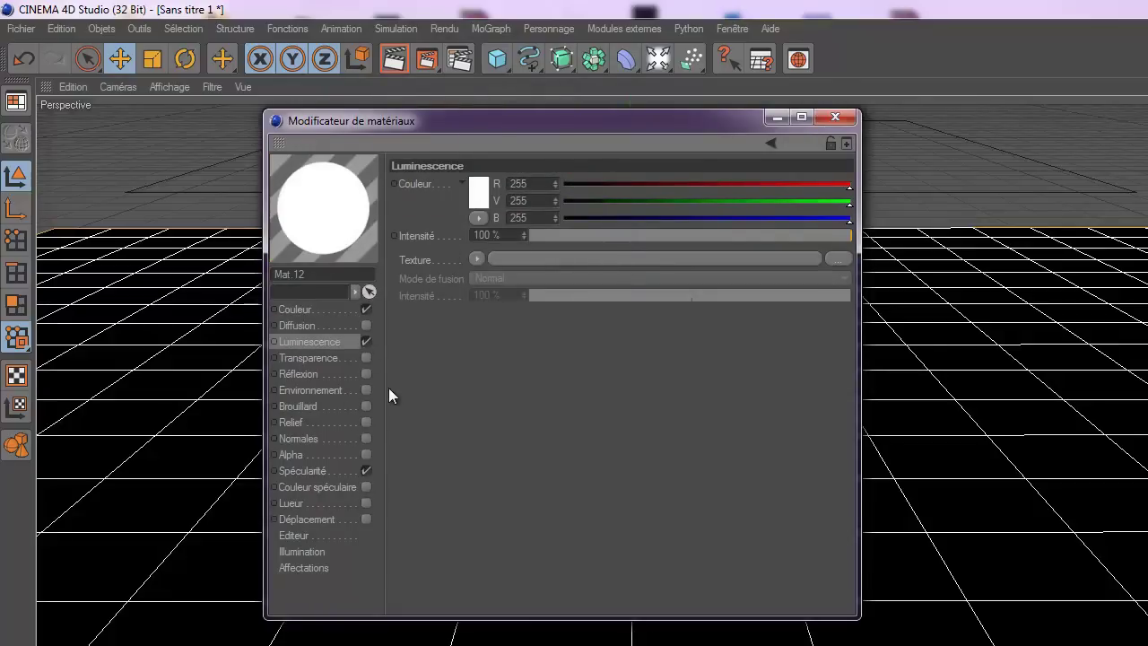
left_click(810, 235)
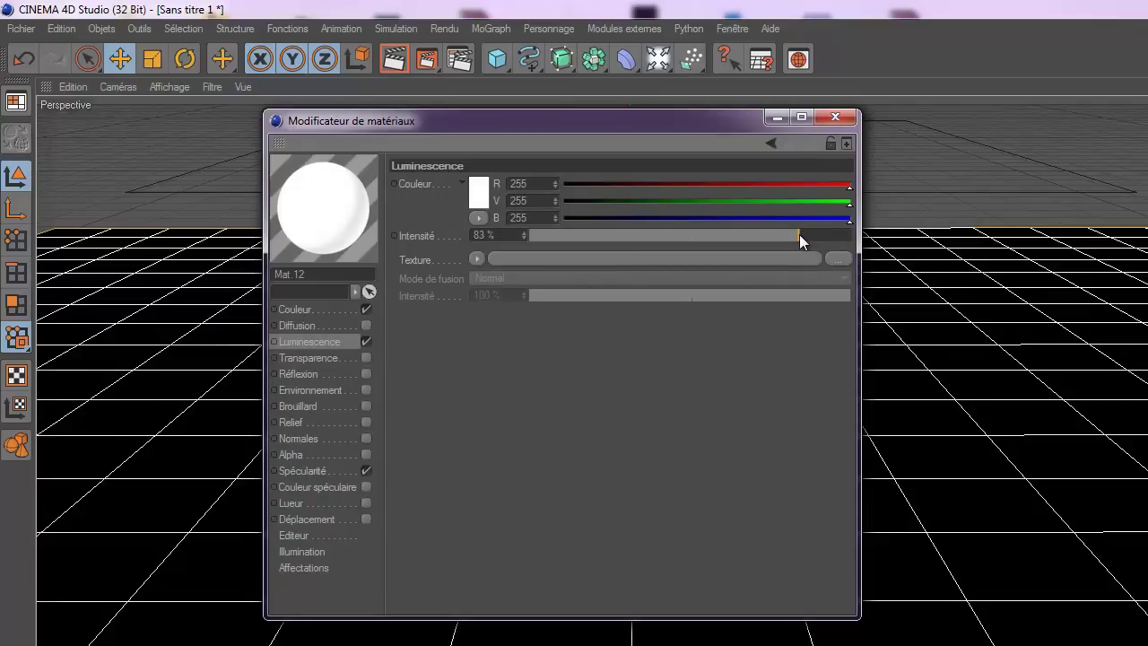
left_click_drag(792, 235, 784, 234)
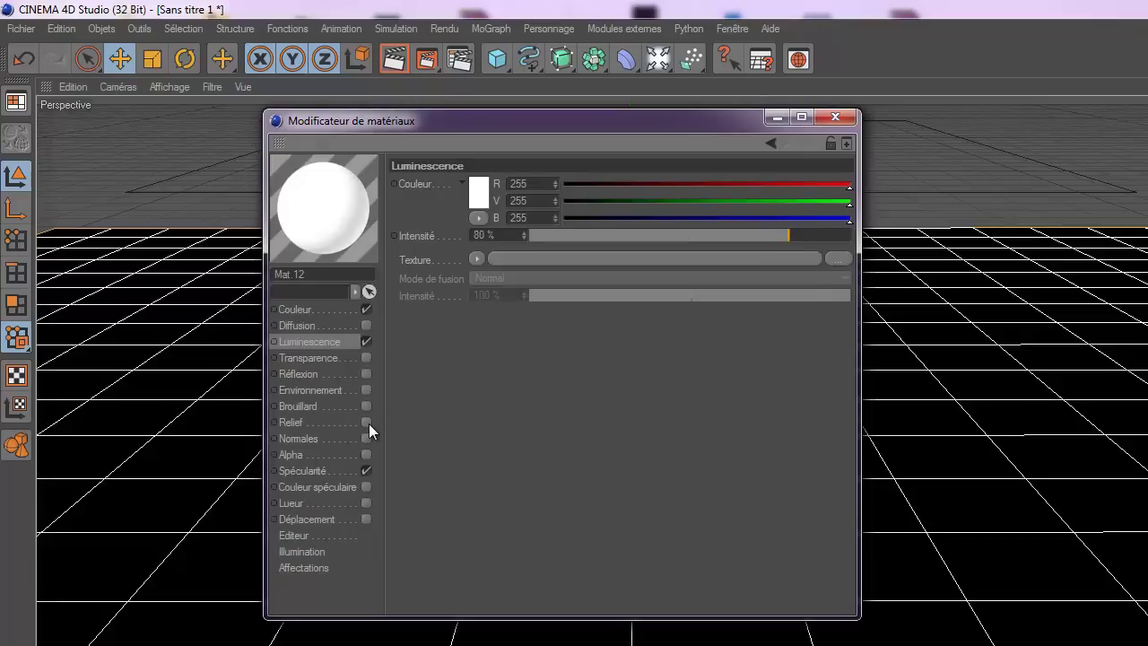
left_click(366, 372)
left_click(593, 234)
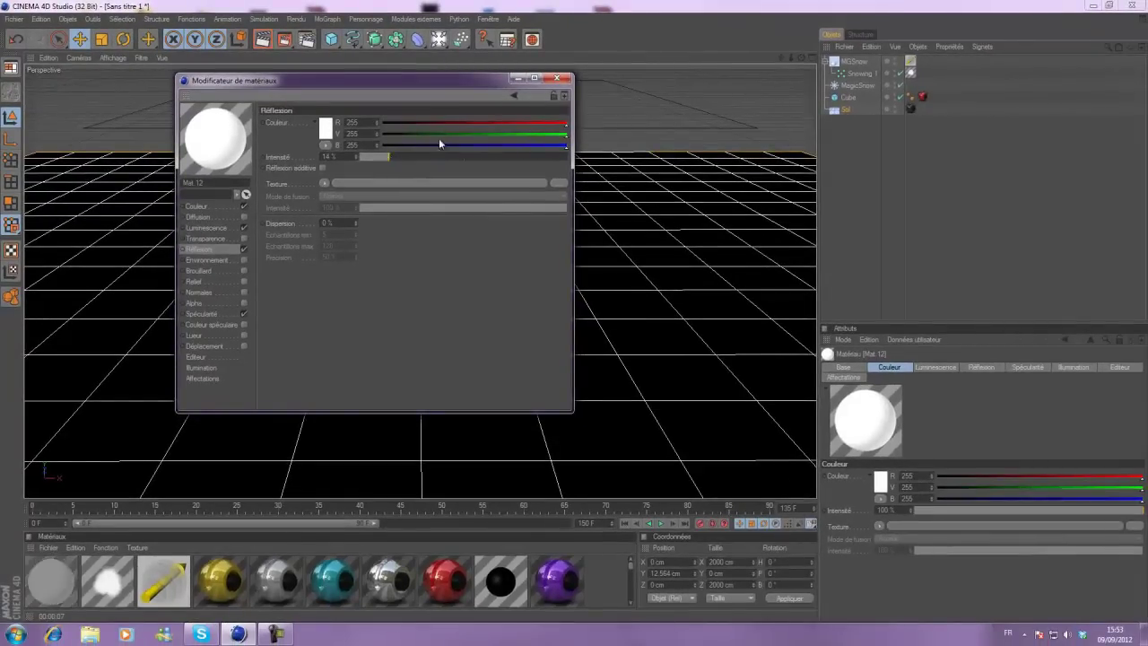
Step: Assign the new white material to the MagicSnow object and render the view to check it
left_click(556, 78)
left_click_drag(45, 594, 868, 85)
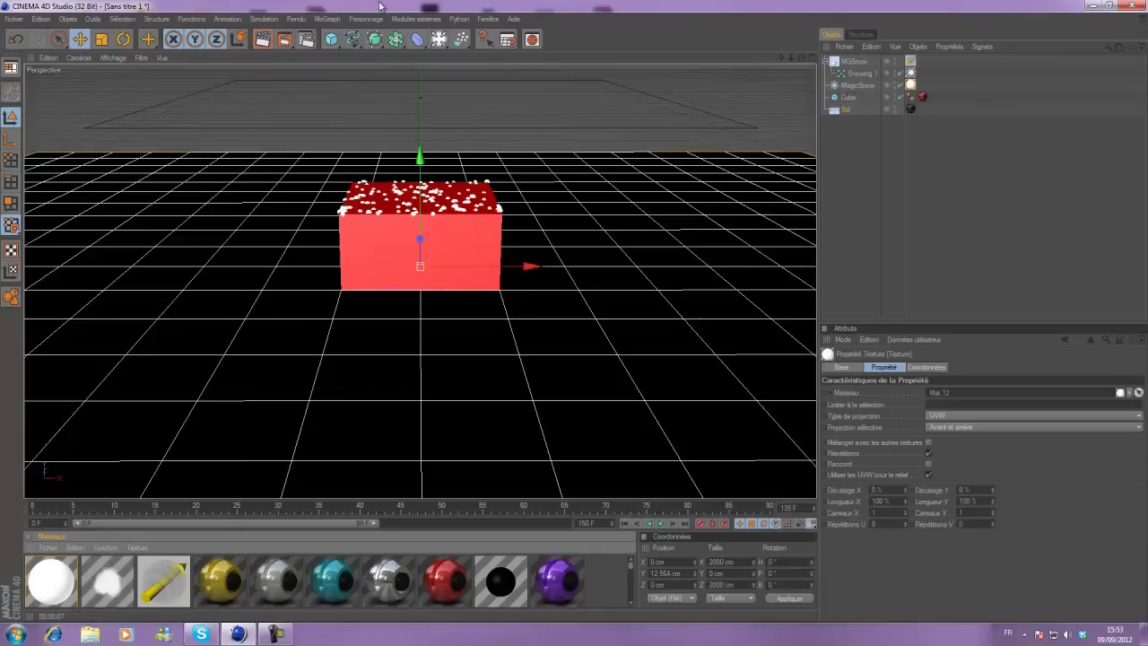
left_click(268, 39)
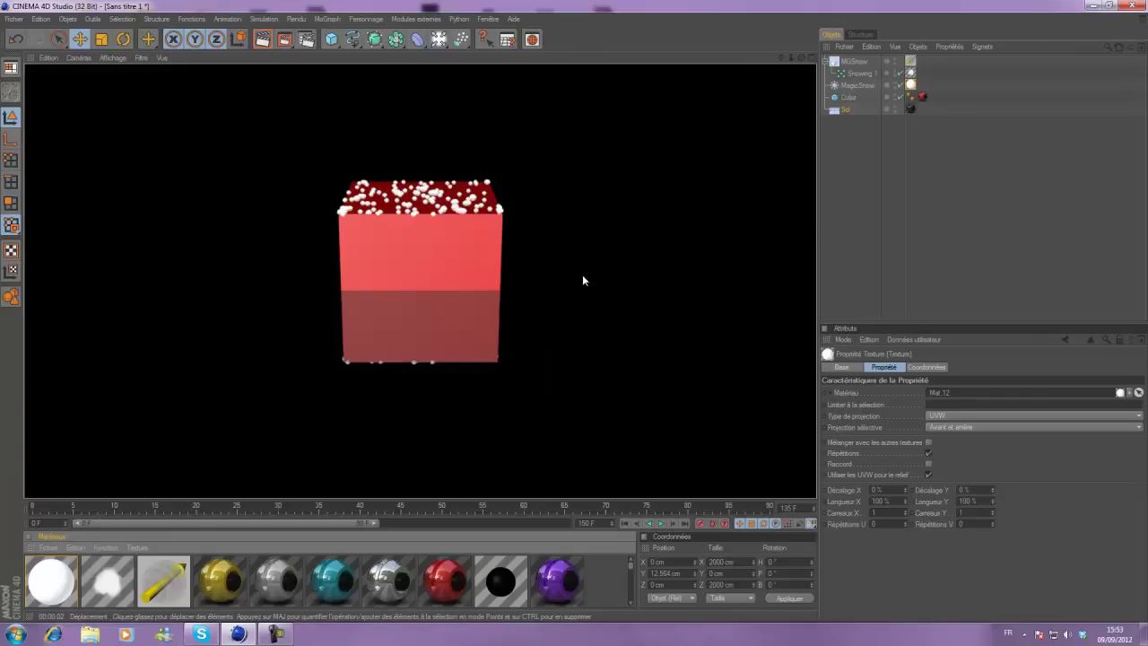
left_click_drag(582, 275, 582, 270)
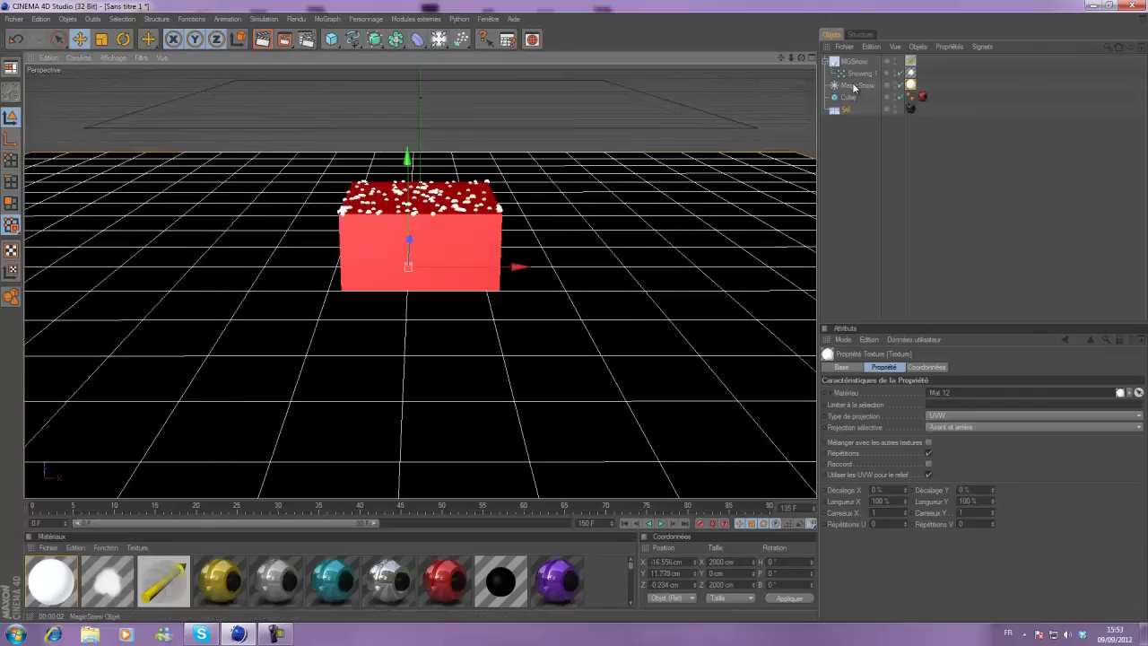
Step: Add the floor (Sol) to the MagicSnow Collision Object list and play the animation
left_click(854, 85)
left_click_drag(846, 112, 951, 491)
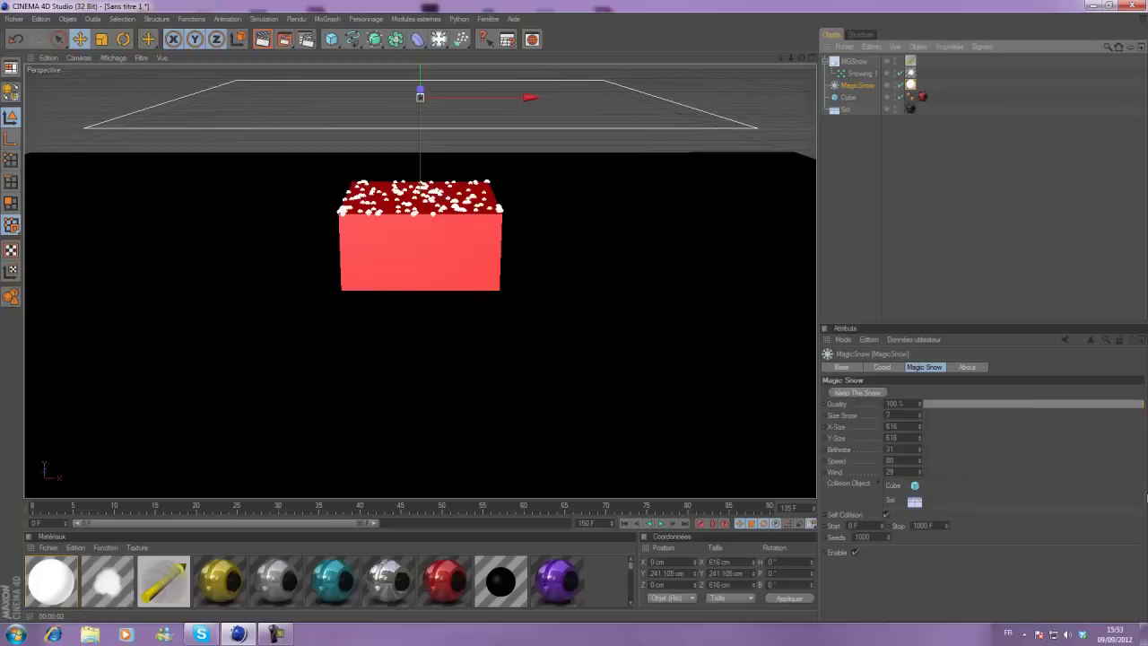
left_click(659, 525)
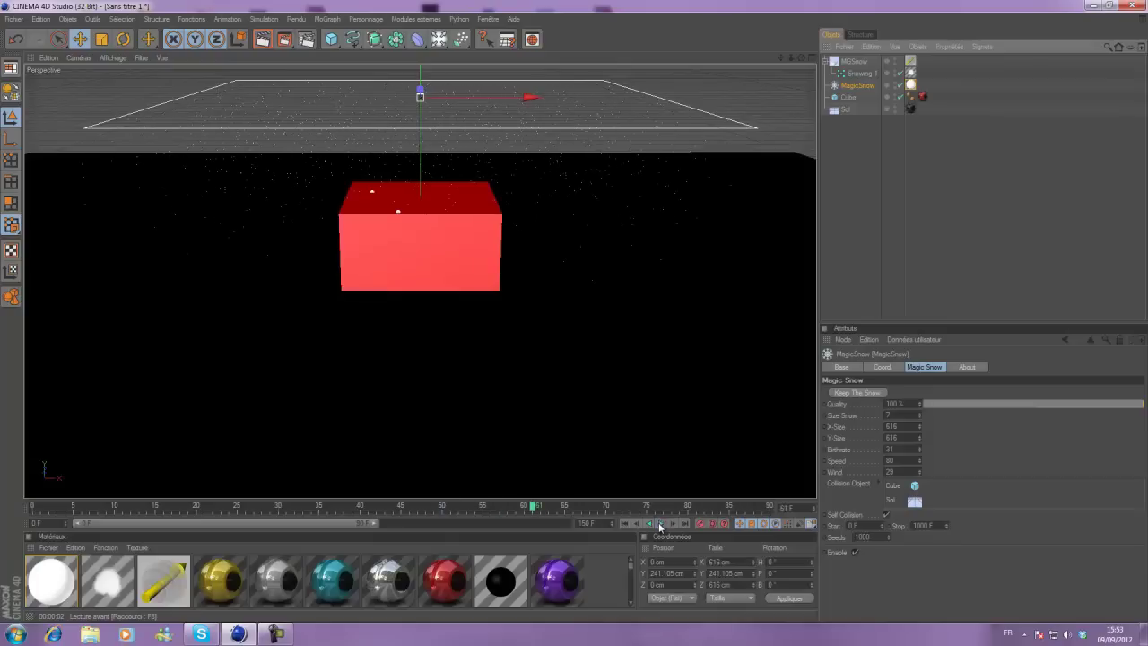
Step: Set the snow's Start to 20 F and play the animation to check the delay
left_click(882, 526)
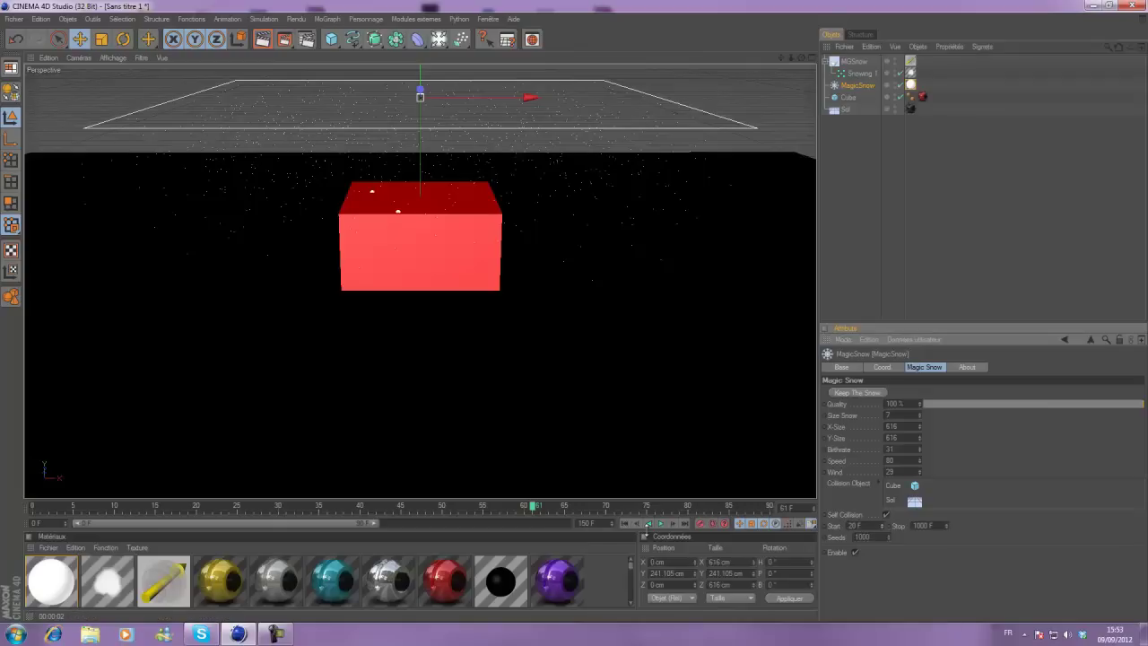
left_click(662, 526)
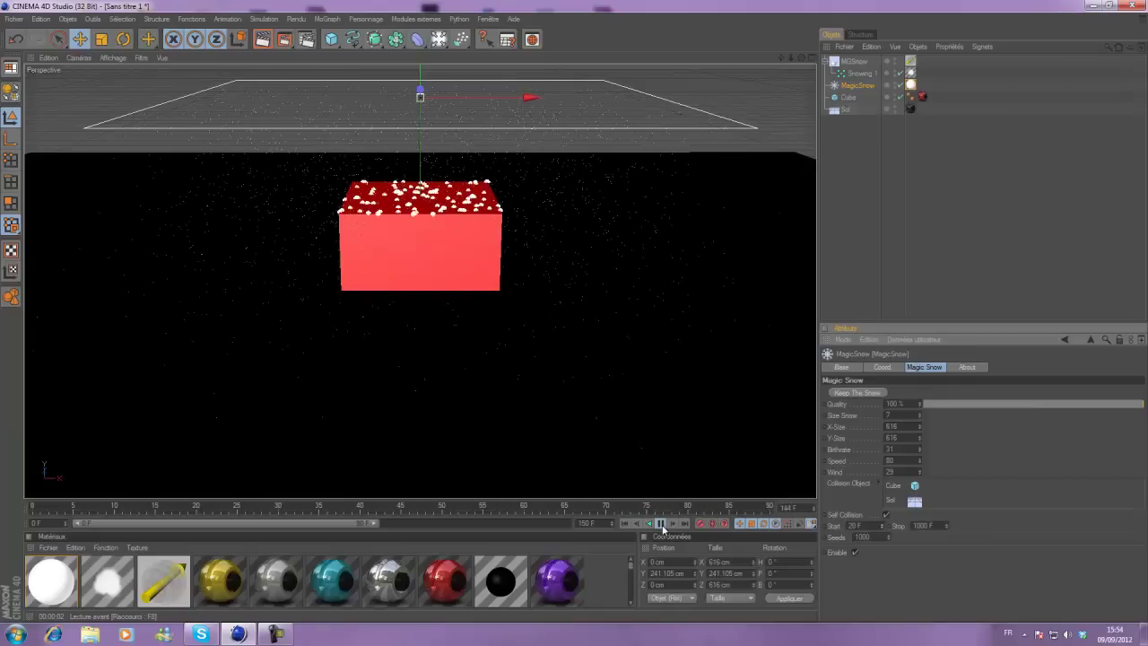
left_click(662, 524)
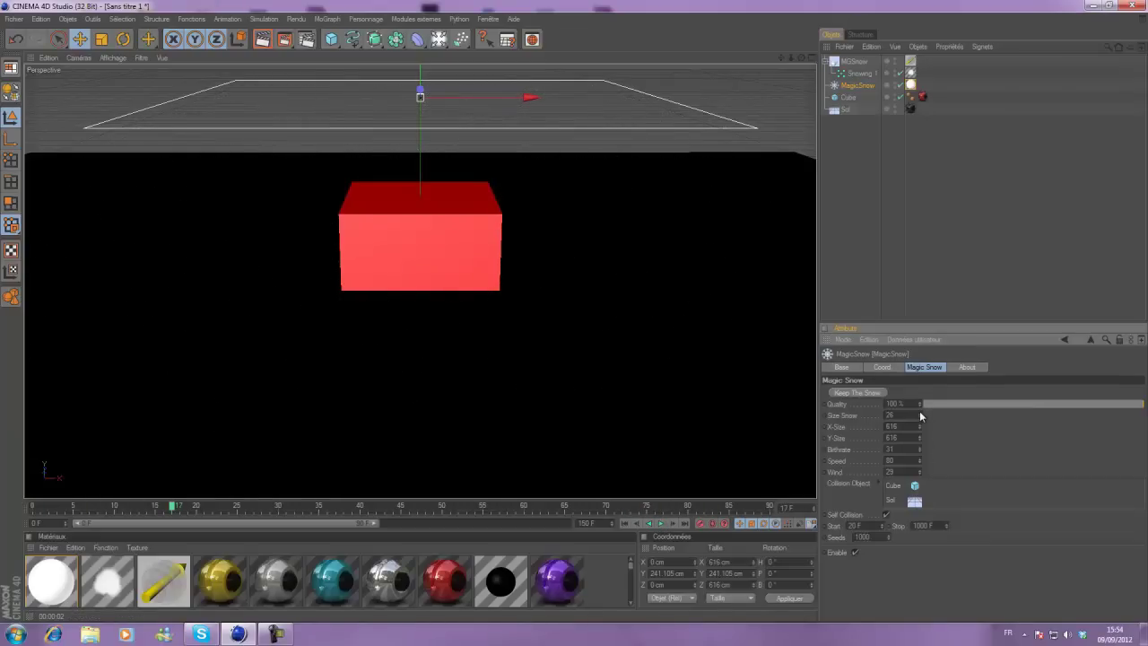
Step: Try a Size Snow of 85 by playing the animation, and return to the first frame
left_click(662, 524)
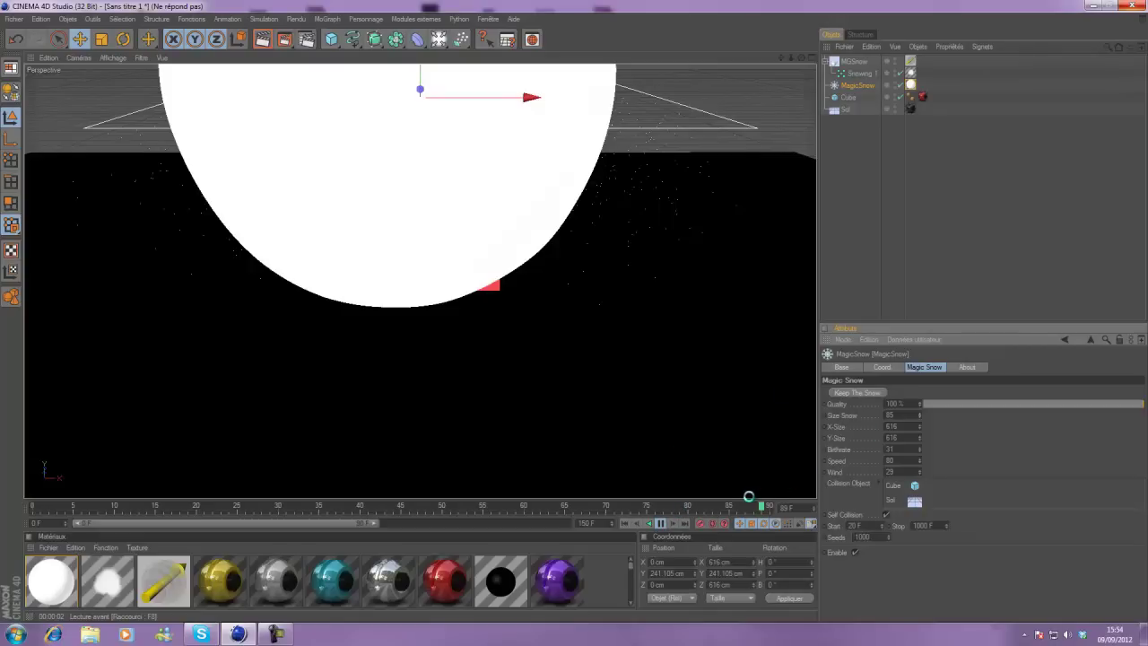
left_click(660, 523)
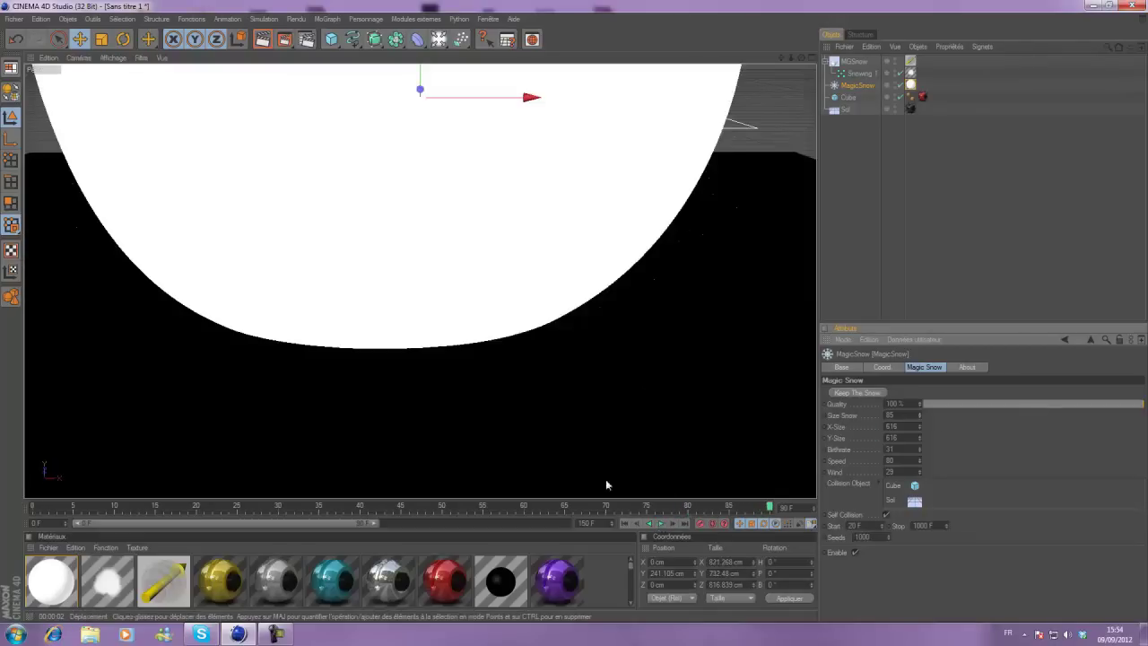
left_click(624, 524)
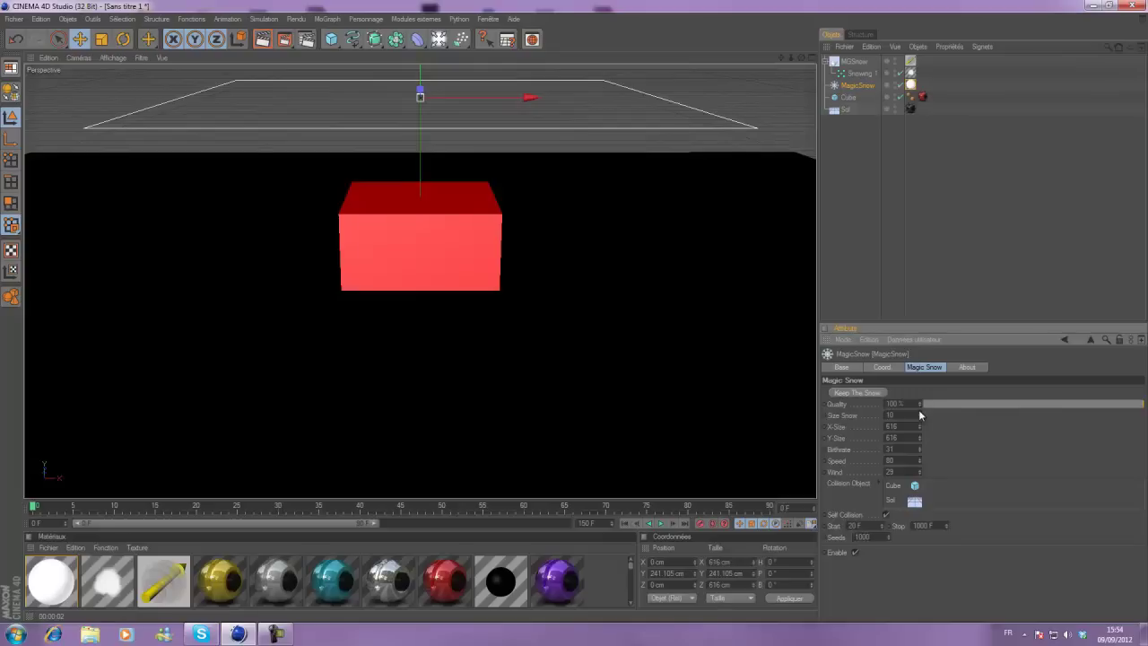
Step: Set Size Snow to 10 and Birthrate to 111, and test-render the denser snowfall in the view
left_click(662, 524)
left_click_drag(922, 450, 921, 447)
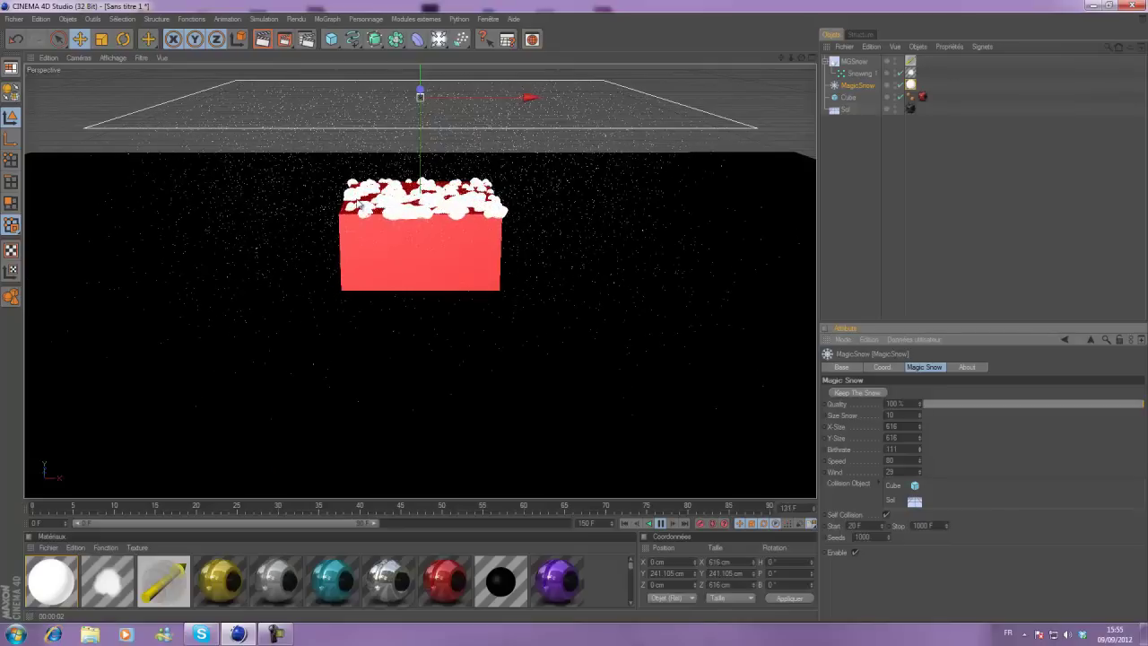
left_click(660, 525)
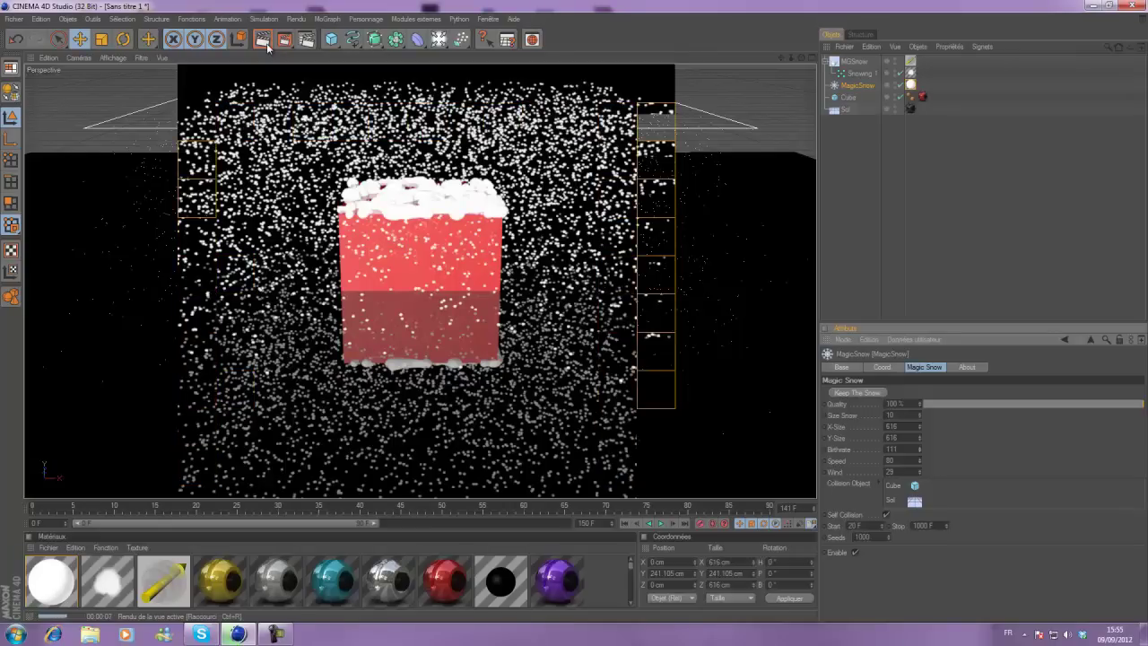
left_click(808, 277)
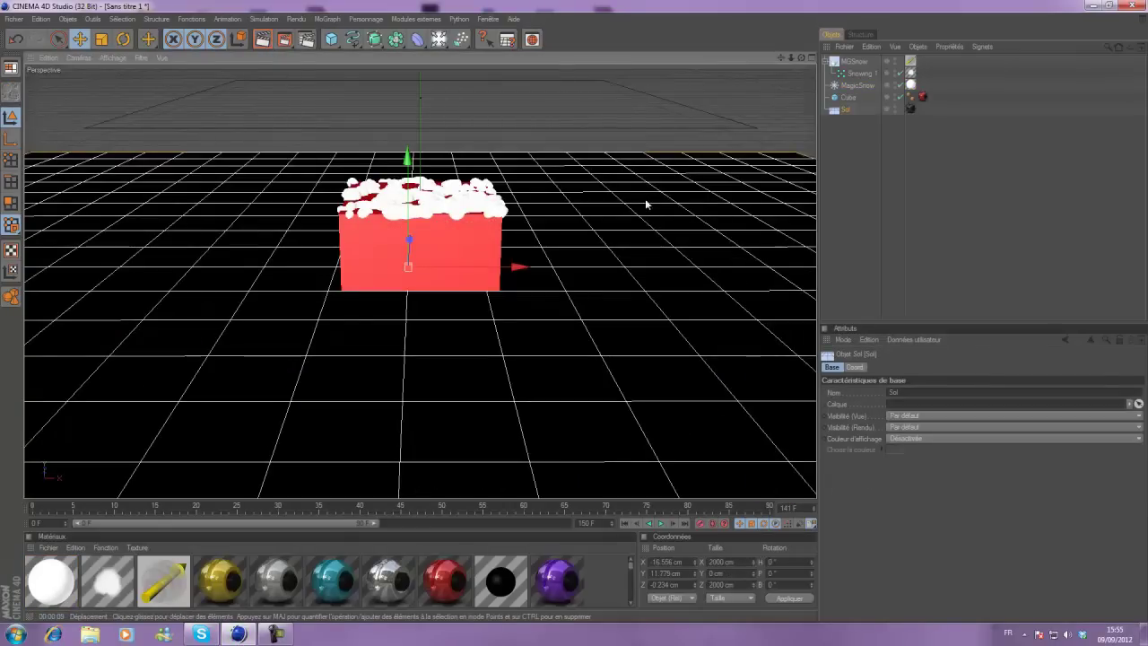
Step: Raise the MagicSnow emitter to a Y position of about 310 cm and widen the timeline range to 150 F
left_click(857, 85)
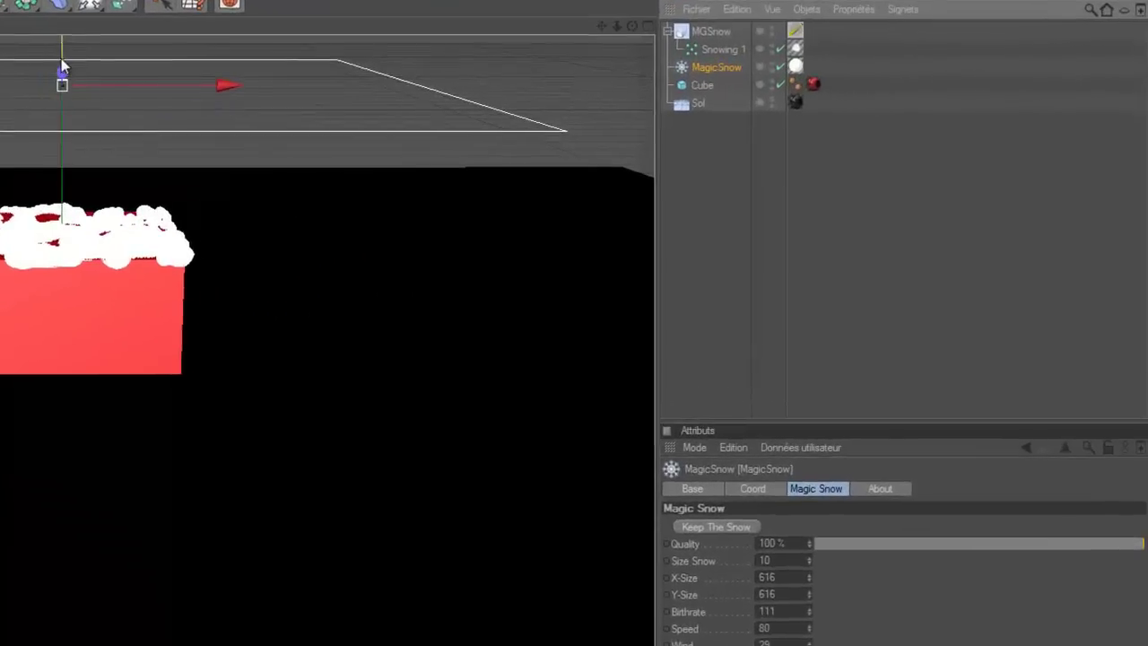
left_click_drag(421, 91, 574, 314)
left_click_drag(292, 405, 290, 410)
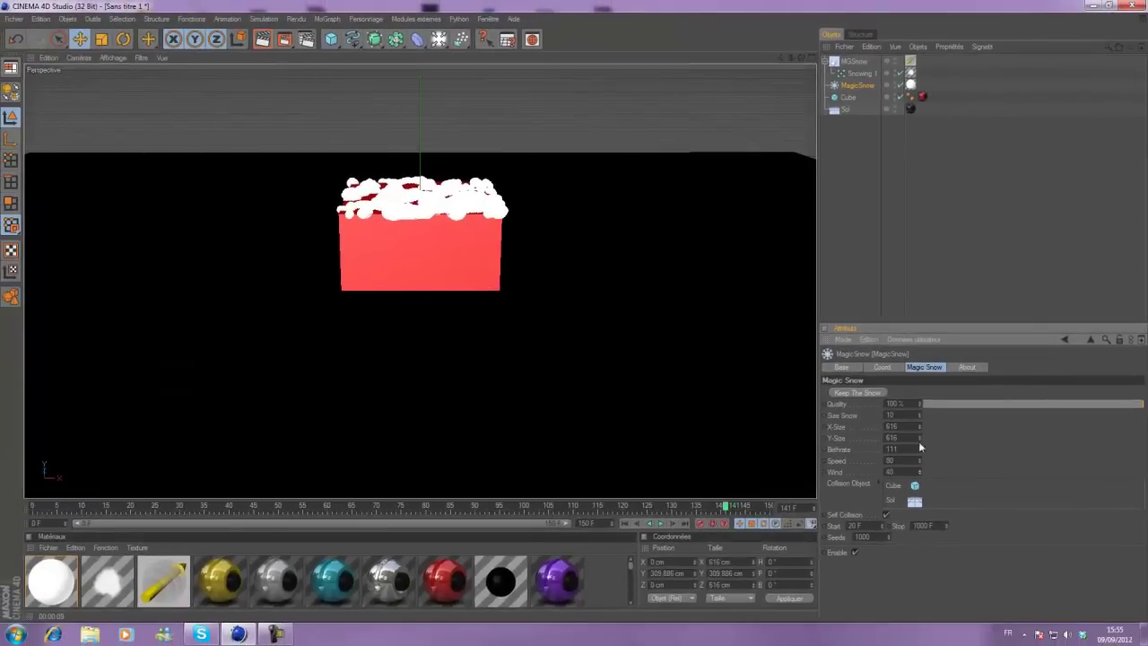
Step: Play the snowfall from the raised emitter and increase its Wind to 227
left_click(661, 523)
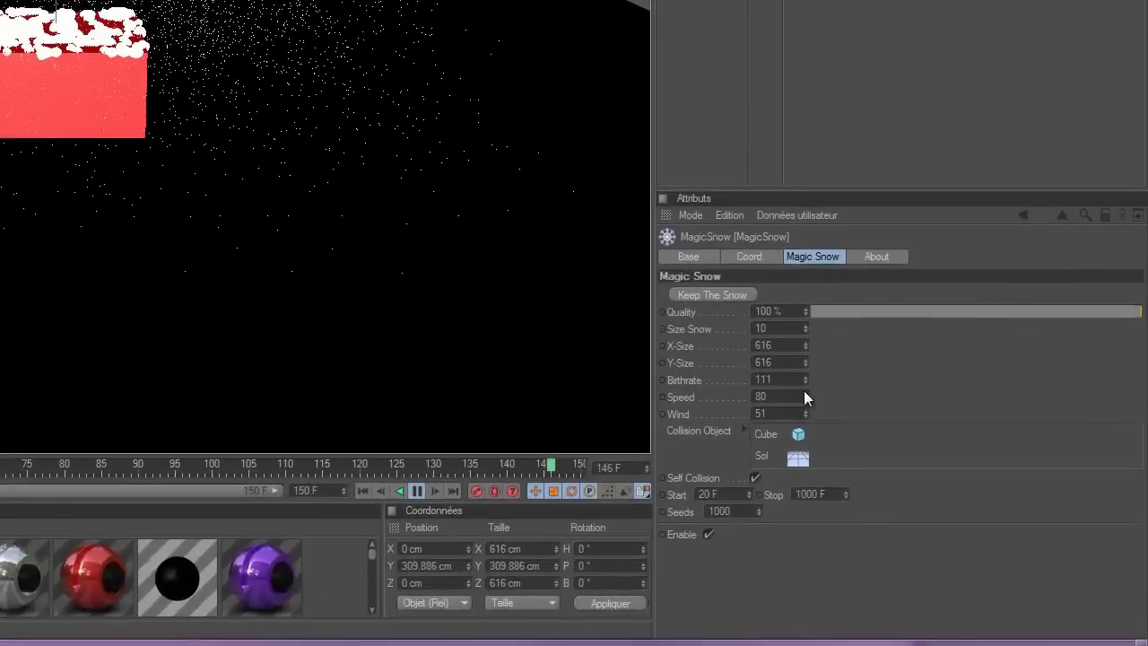
left_click_drag(803, 411, 803, 382)
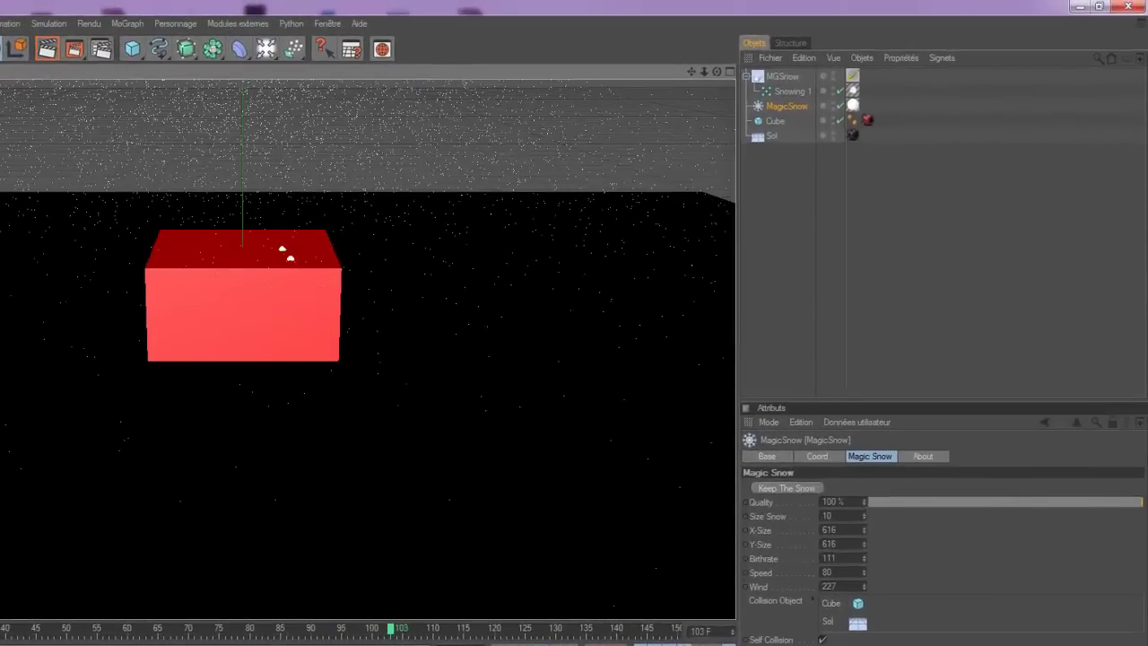
Step: Add a sphere beside the red cube at X about 266 cm and apply the Purple material to it
left_click(135, 54)
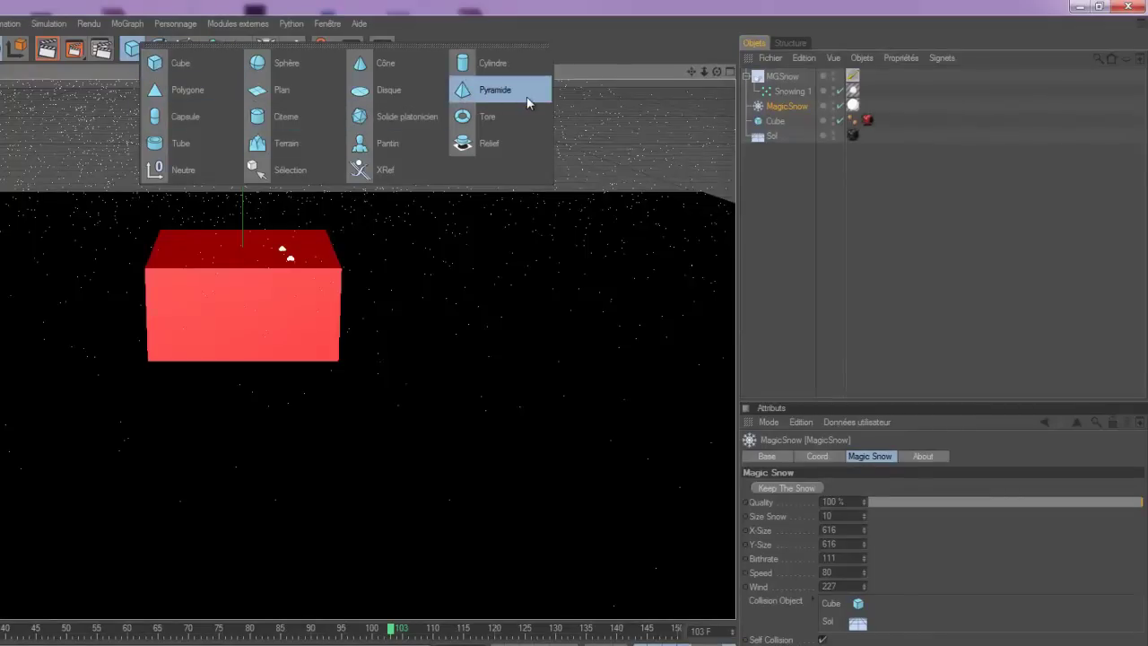
left_click(292, 63)
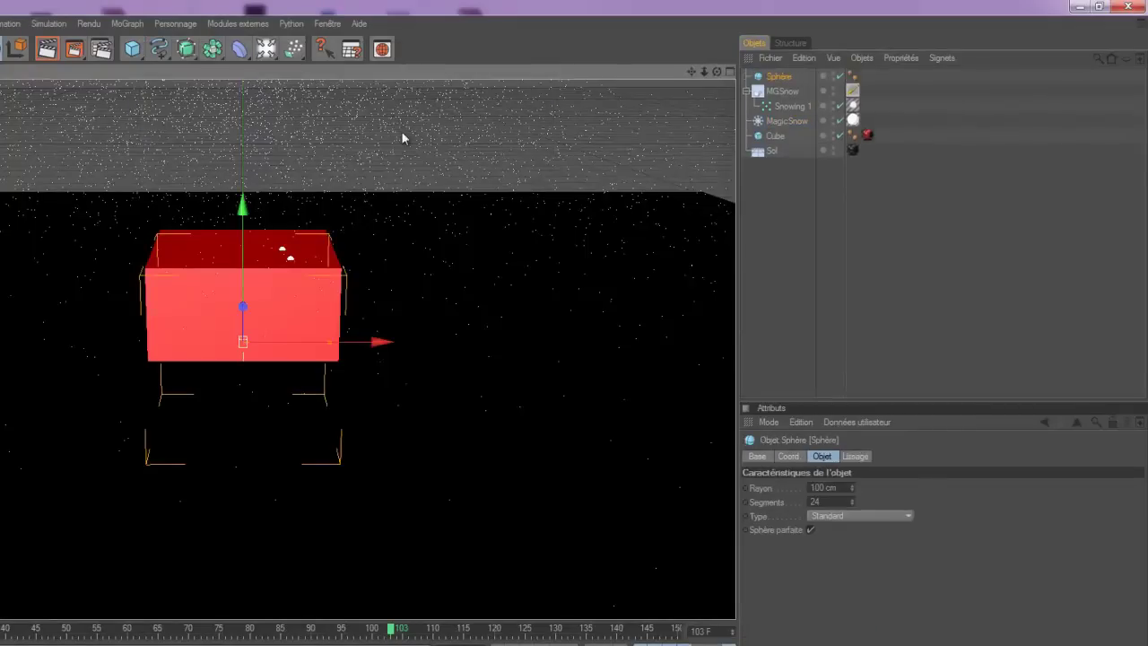
left_click_drag(440, 387, 434, 386)
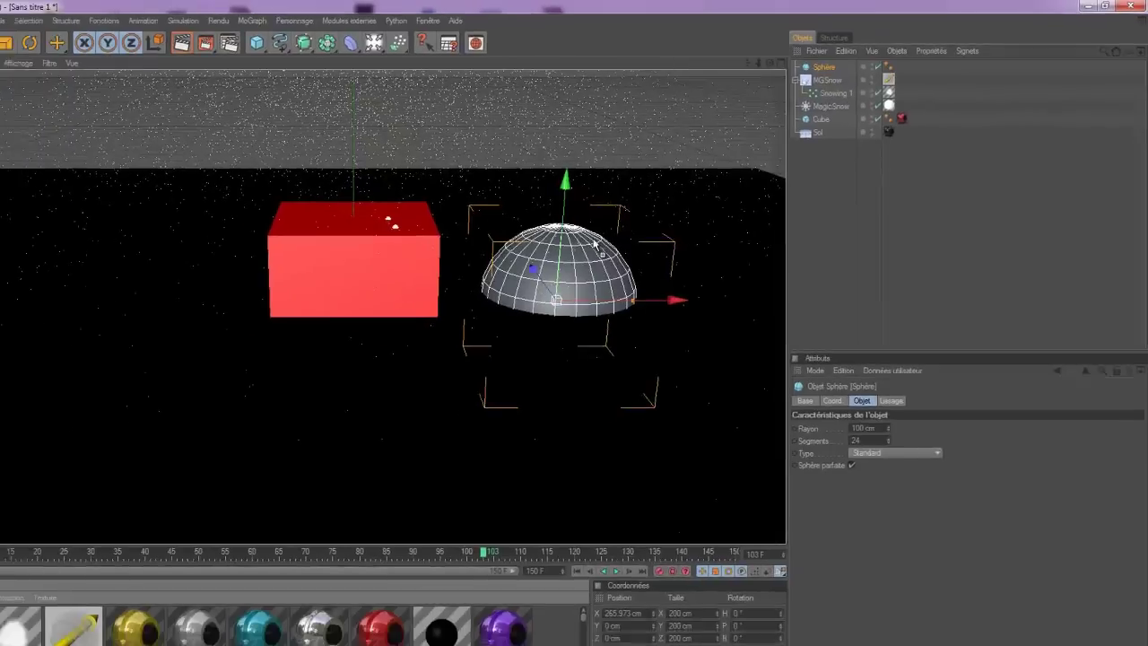
left_click_drag(557, 581, 640, 249)
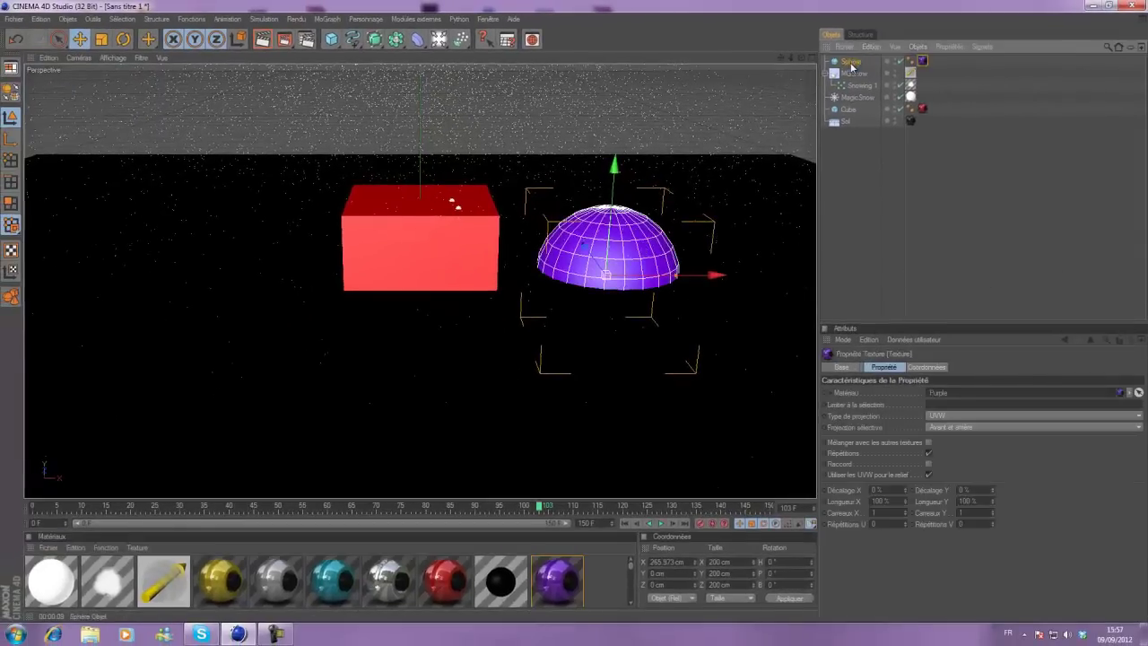
Step: Add the purple sphere to MagicSnow's Collision Object list and place it first, above the cube, playing the snowfall meanwhile
mouse_move(875, 421)
left_mouse_down()
mouse_move(853, 177)
mouse_move(723, 126)
mouse_move(862, 65)
mouse_move(854, 100)
mouse_move(891, 425)
left_mouse_up()
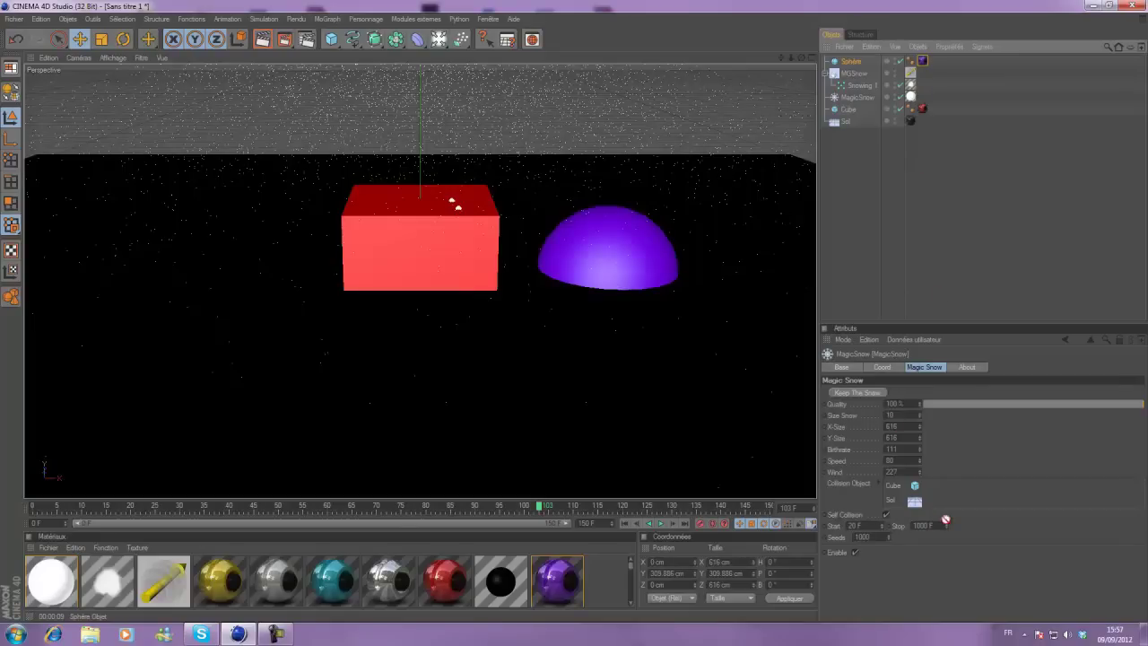
left_click_drag(961, 498, 989, 487)
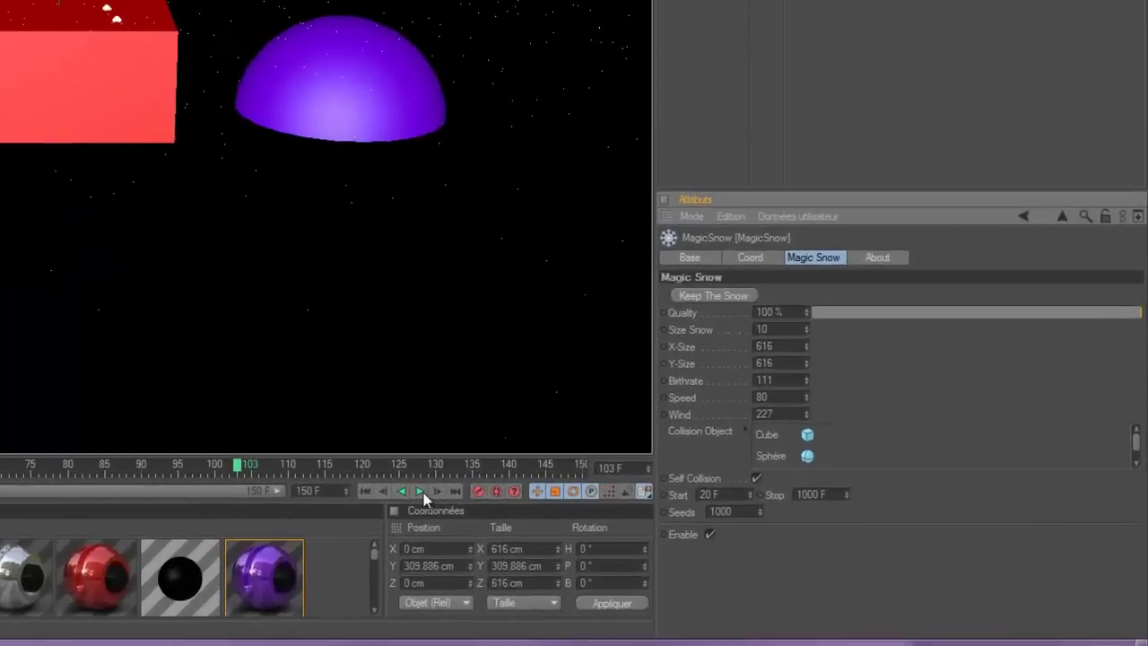
left_click(557, 511)
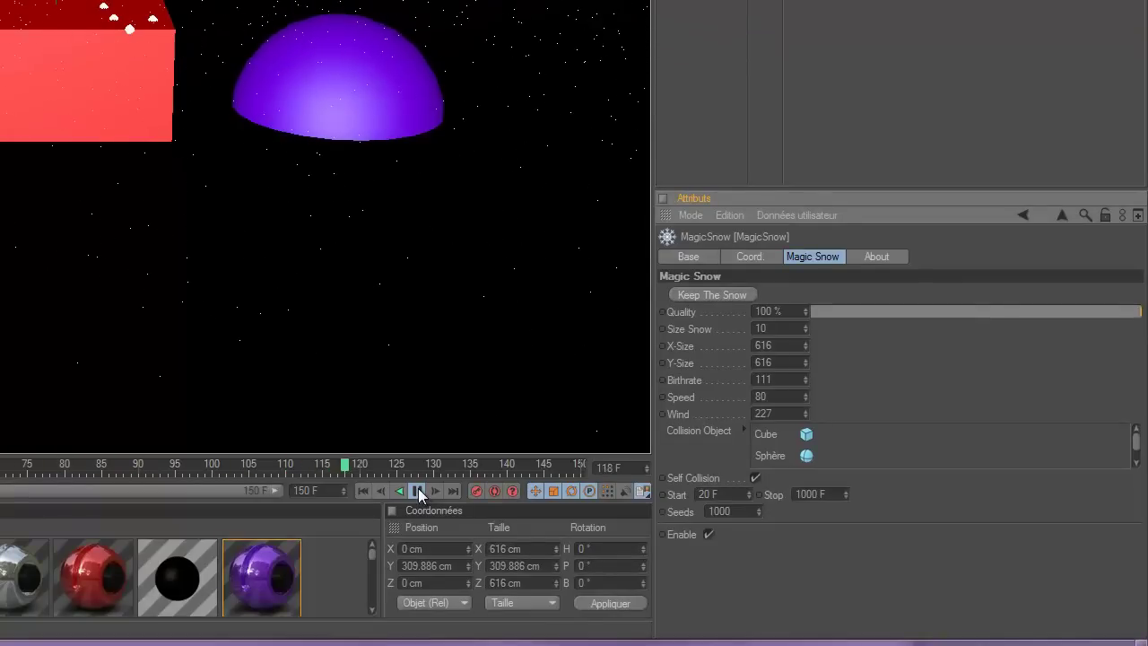
left_click_drag(769, 458, 802, 431)
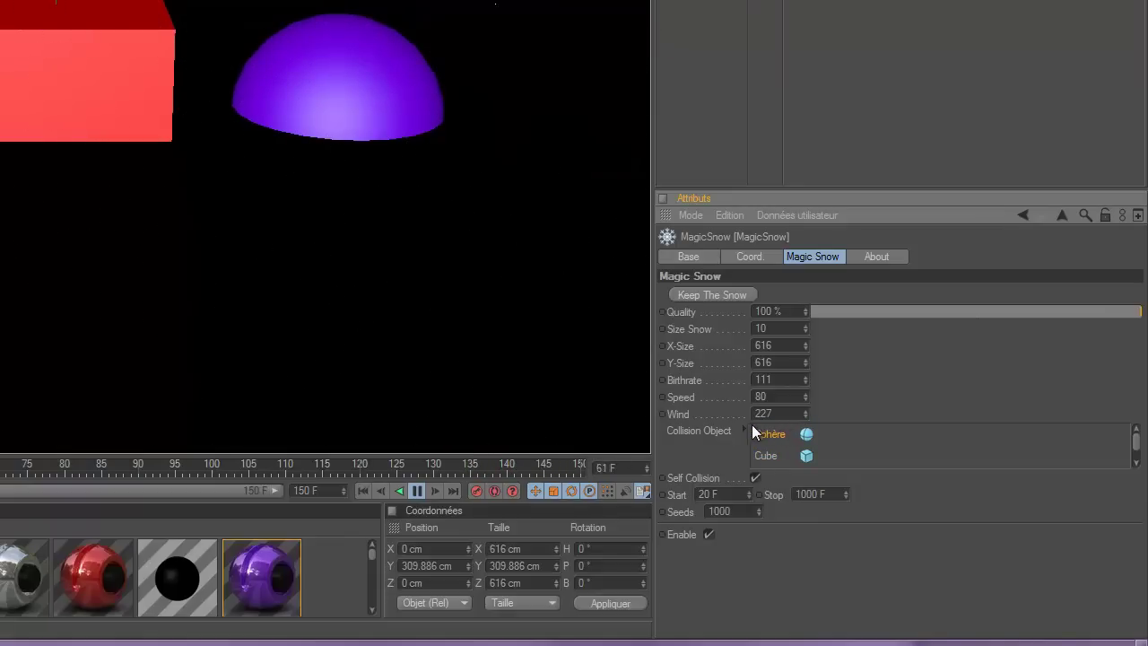
Step: Stop the playback once snow has settled on the cube and sphere, and test-render the view
left_click(417, 492)
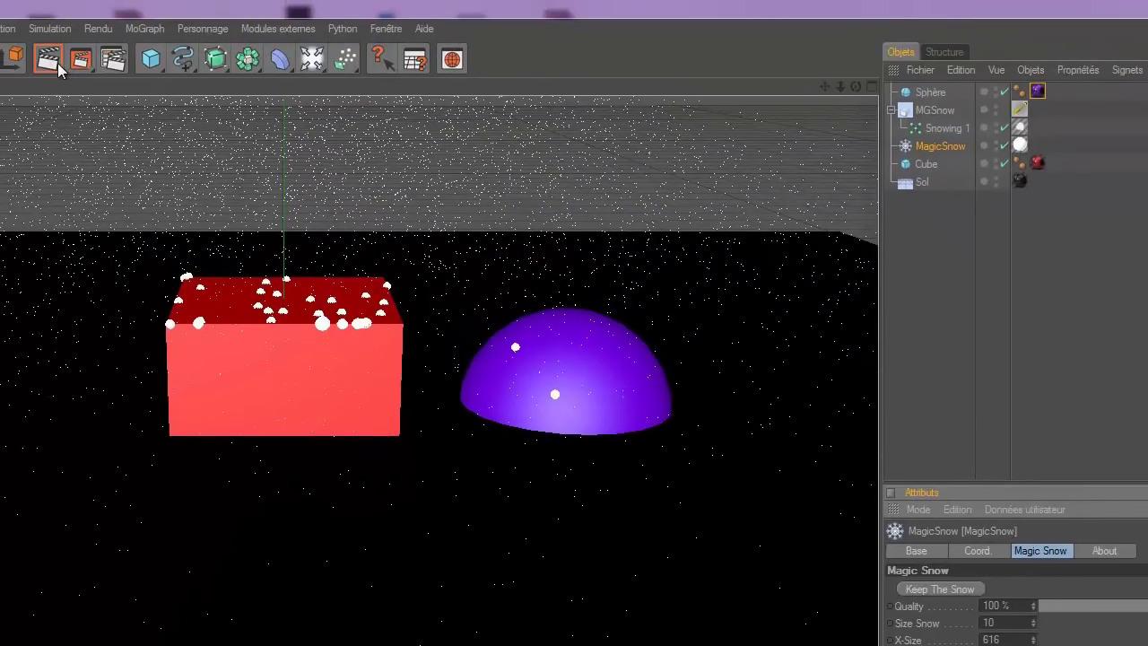
left_click(58, 68)
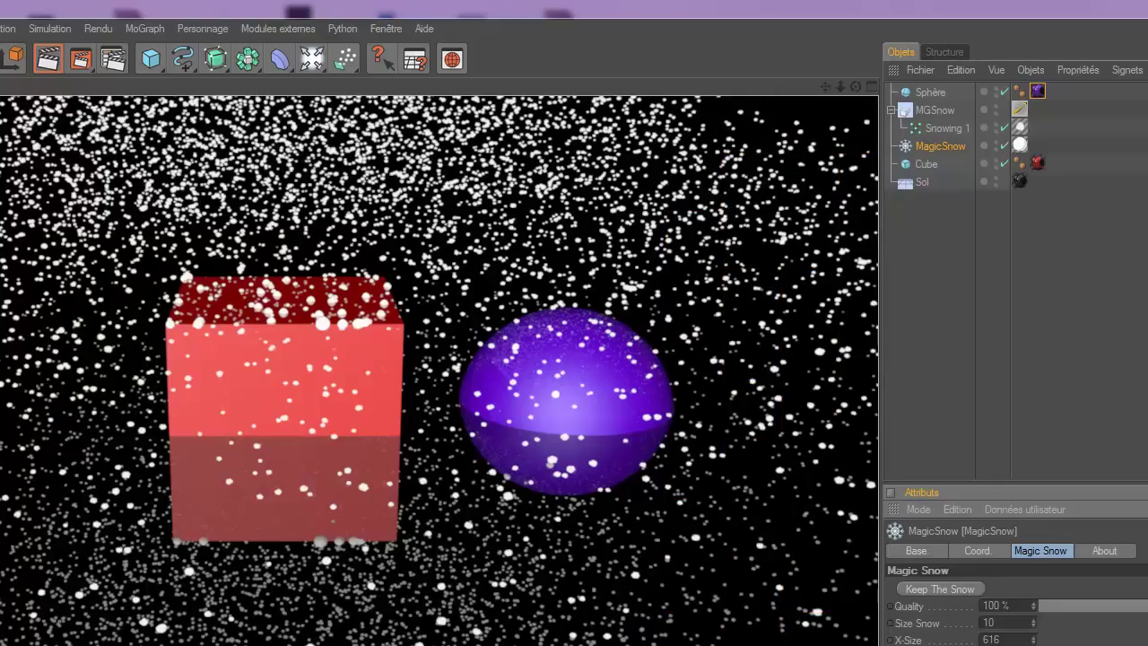
left_click(64, 449)
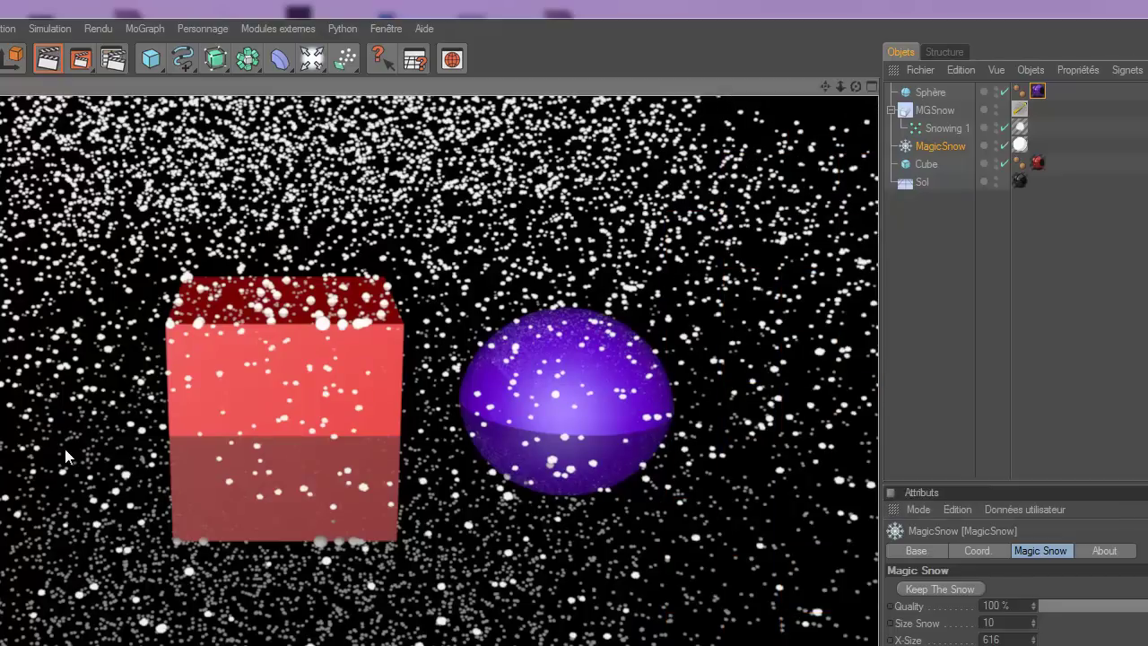